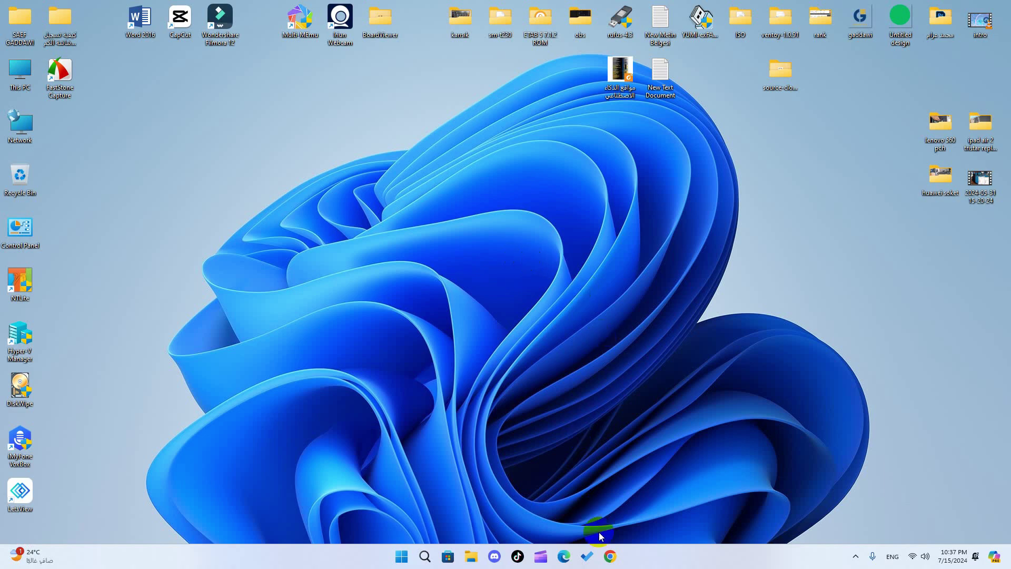
# Open Chrome, search the web for "obs studio" and open the official OBS Studio website
pyautogui.click(609, 556)
pyautogui.click(319, 38)
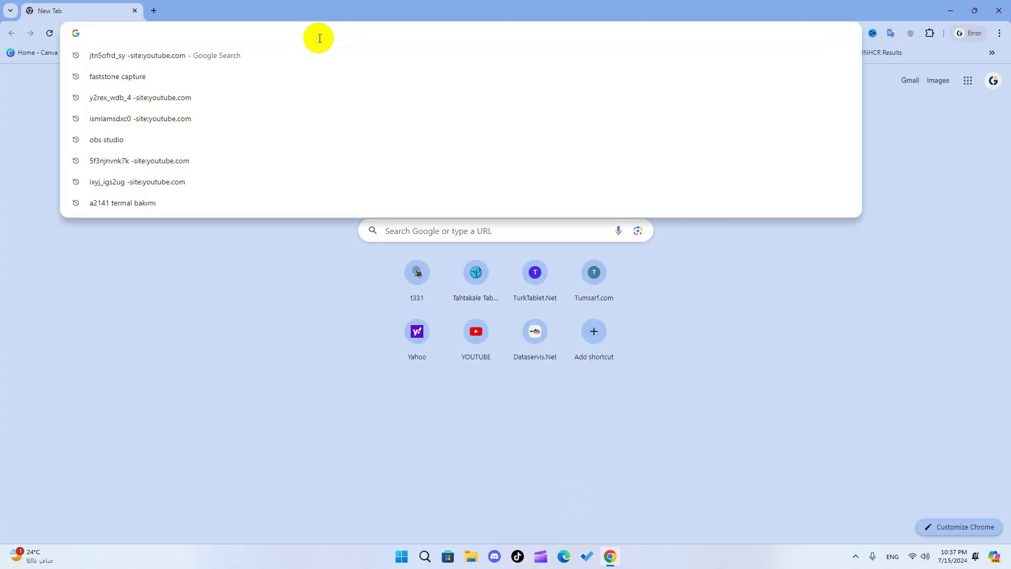
pyautogui.write('obs studio')
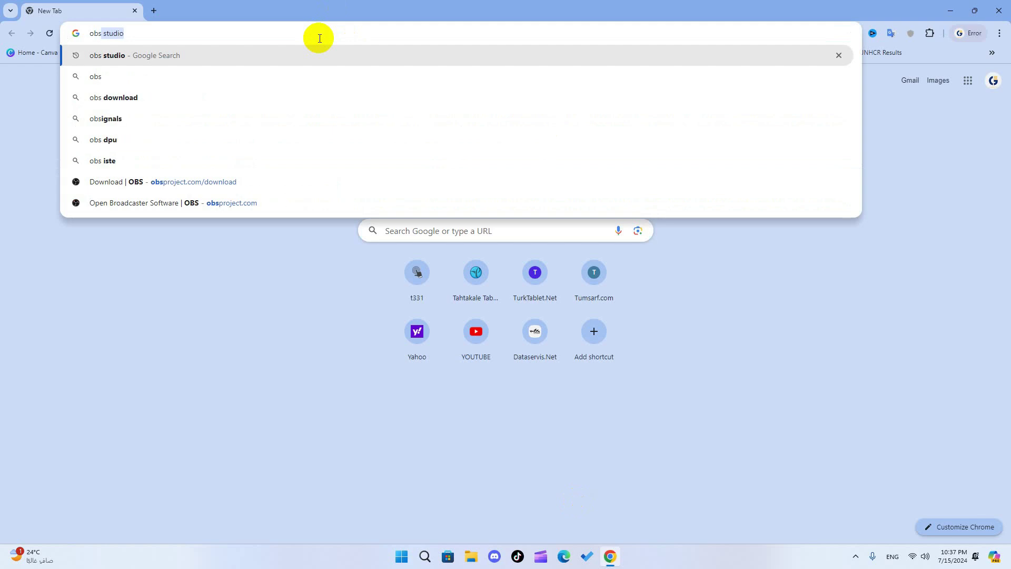
pyautogui.click(160, 37)
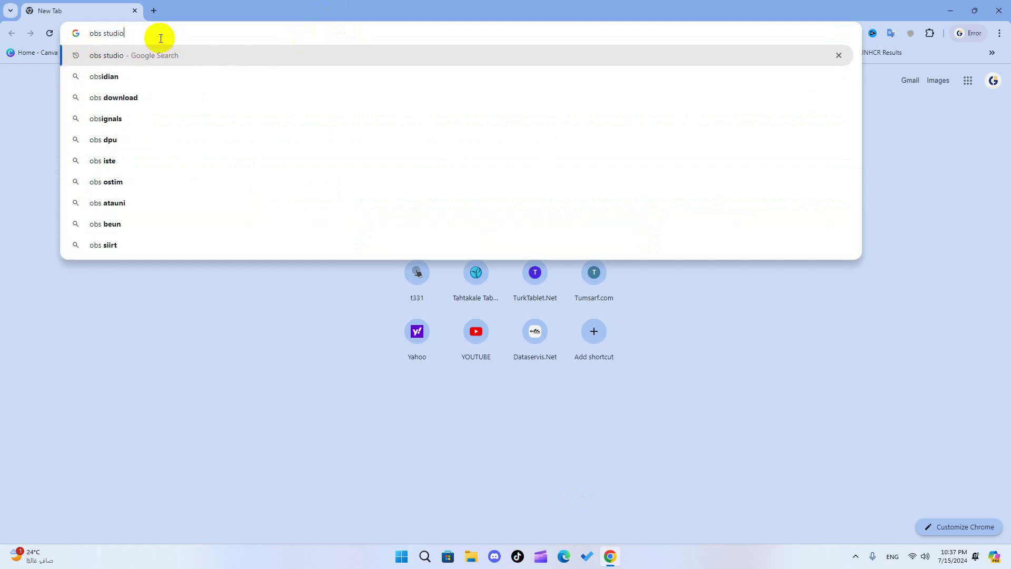
pyautogui.press('Return')
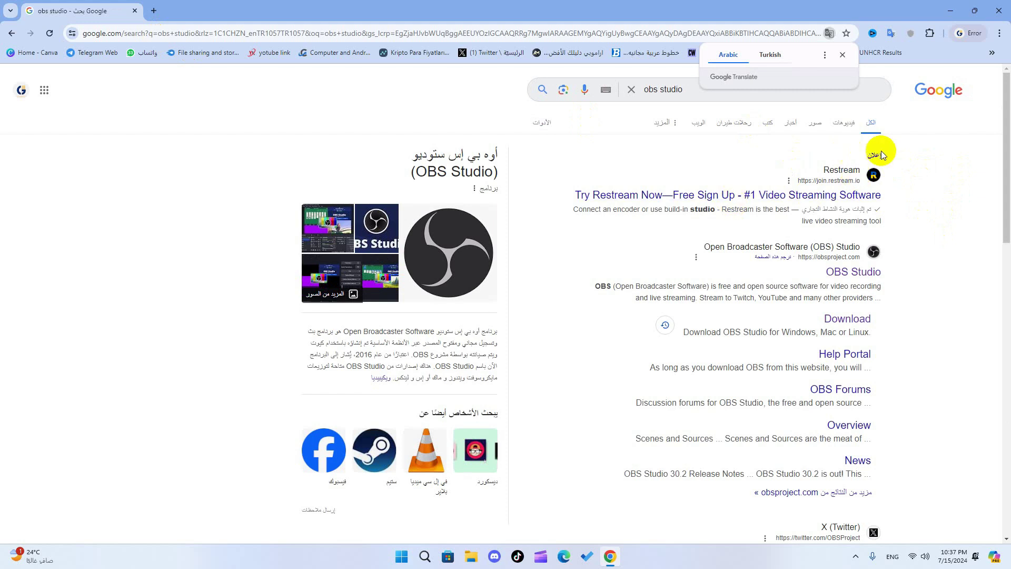
pyautogui.click(852, 273)
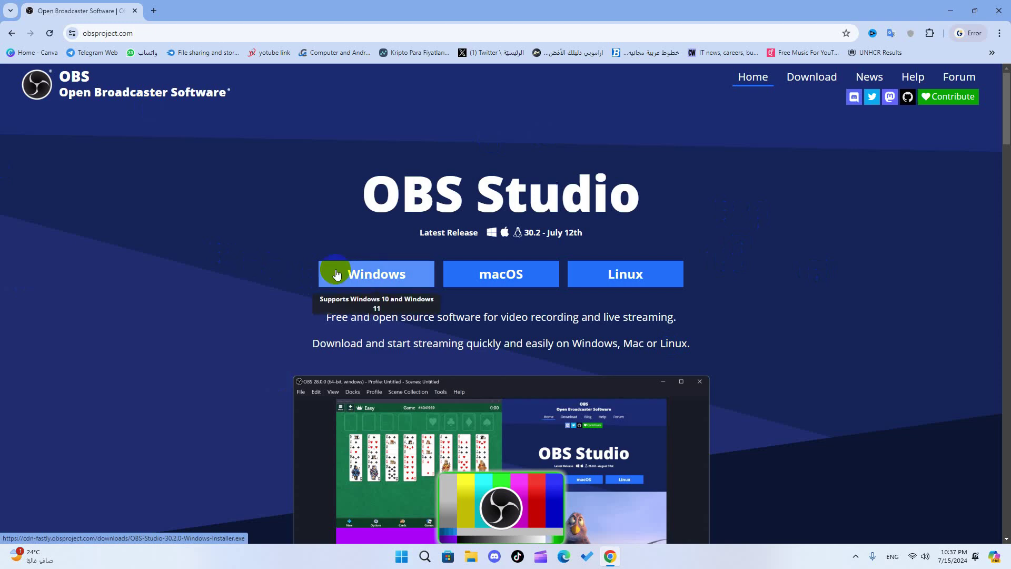
# Download the Windows version of OBS Studio and save OBS-Studio-30.2.0-Windows-Installer to the Desktop
pyautogui.click(374, 274)
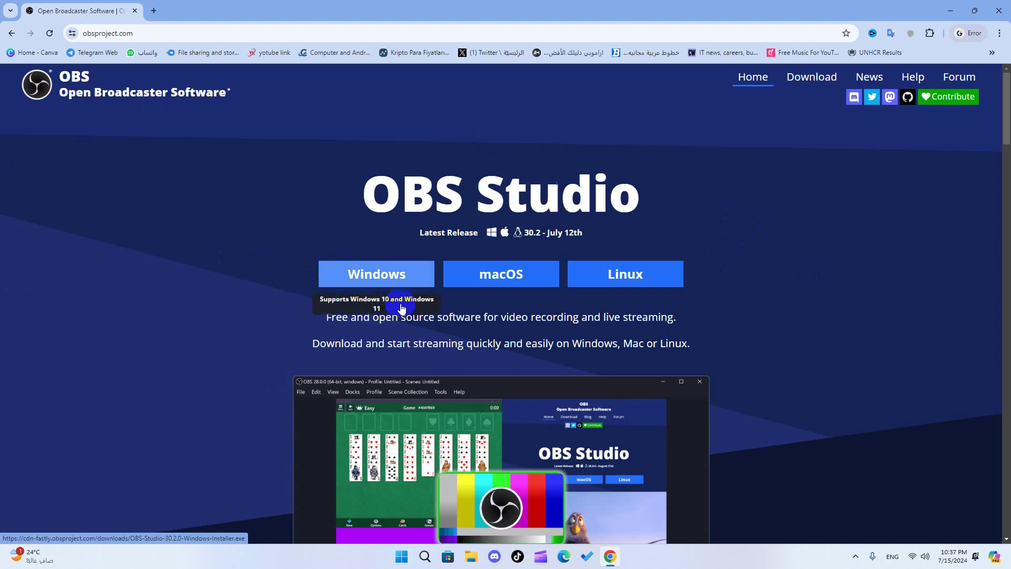
pyautogui.click(383, 285)
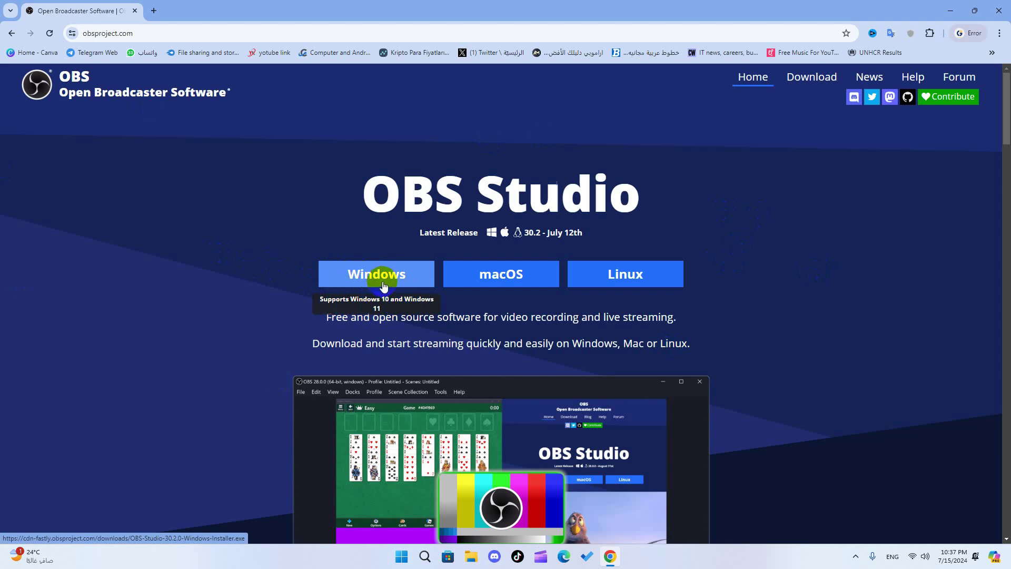
pyautogui.click(385, 283)
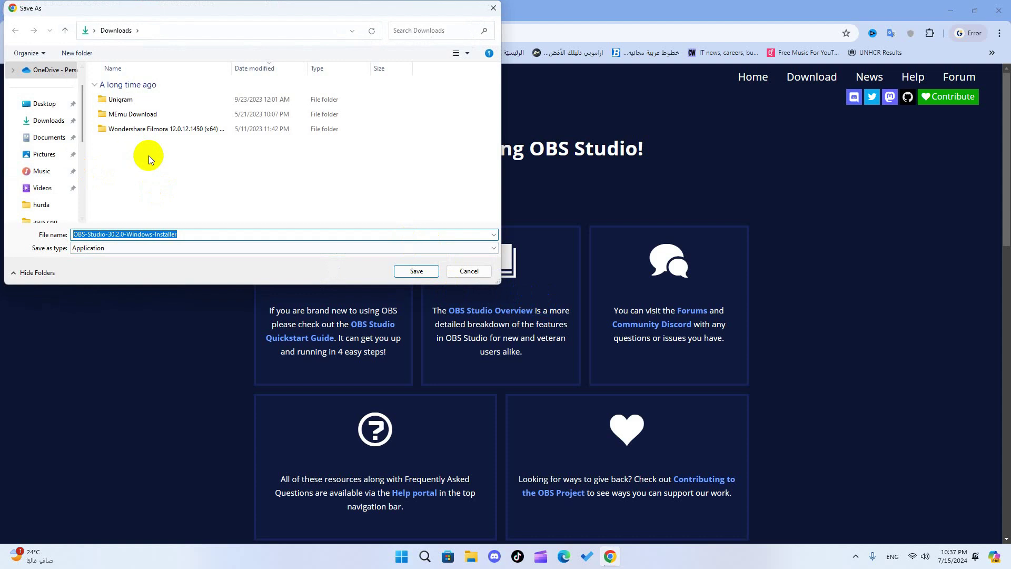
pyautogui.click(46, 105)
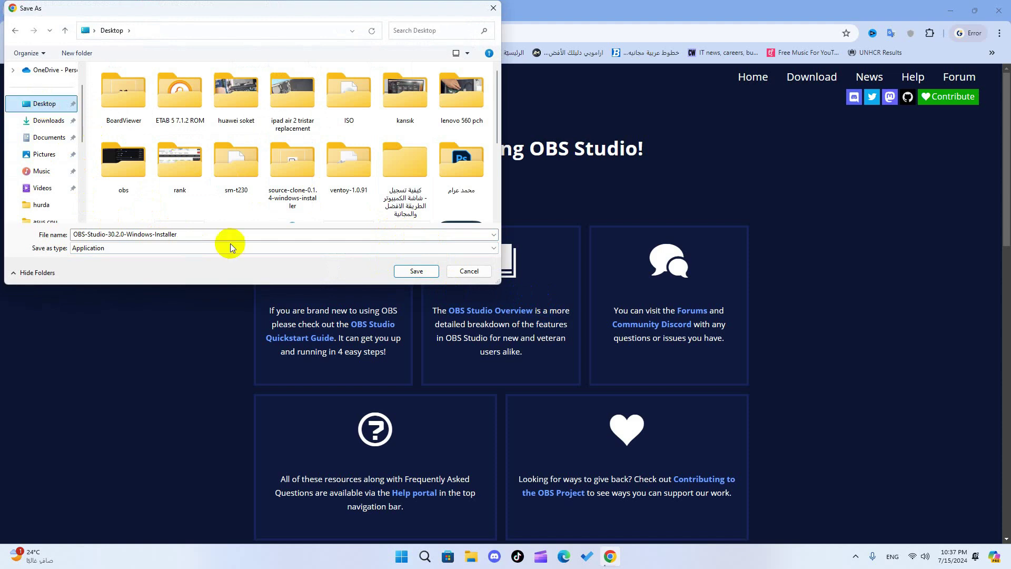
pyautogui.click(416, 270)
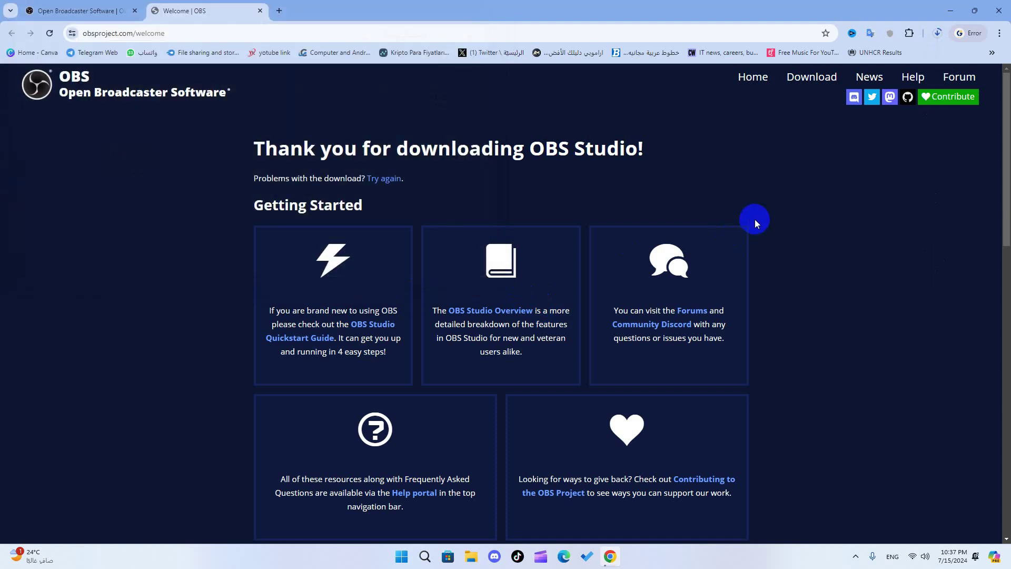
# Follow the installer's download in the full download history, and close the OBS pages and the browser once it is done
pyautogui.click(937, 33)
pyautogui.click(853, 122)
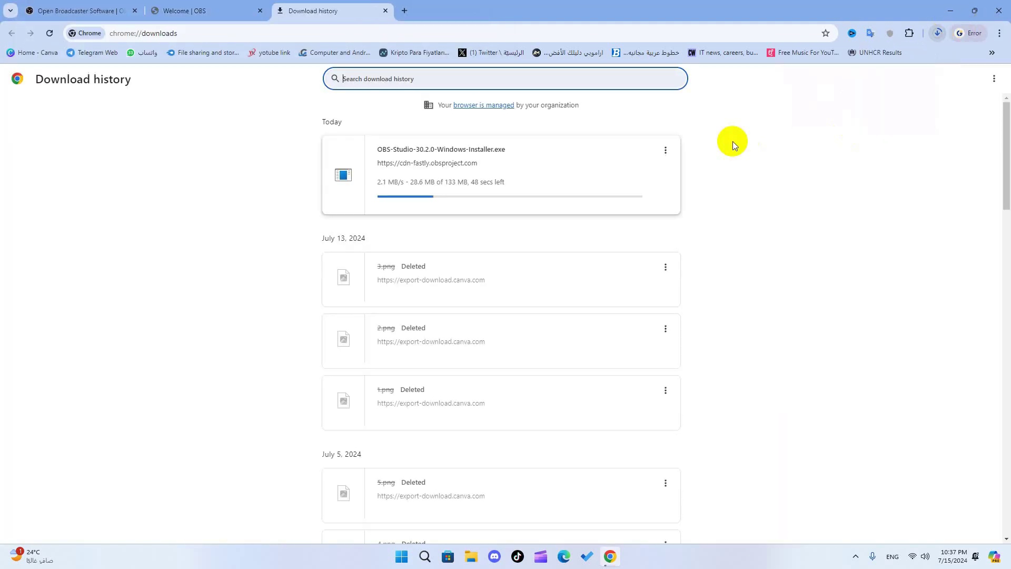
pyautogui.click(100, 10)
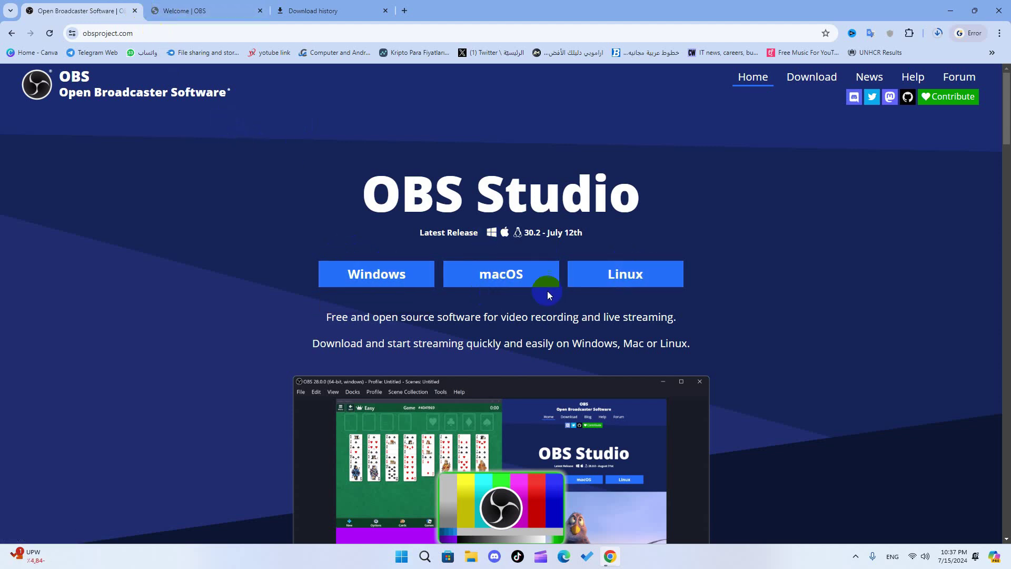
pyautogui.click(134, 11)
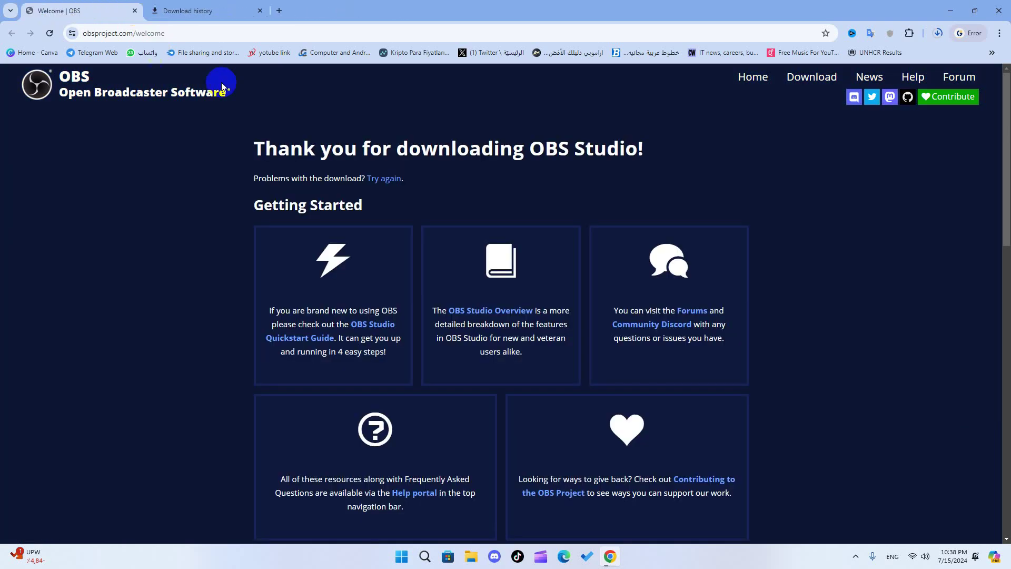
pyautogui.click(135, 11)
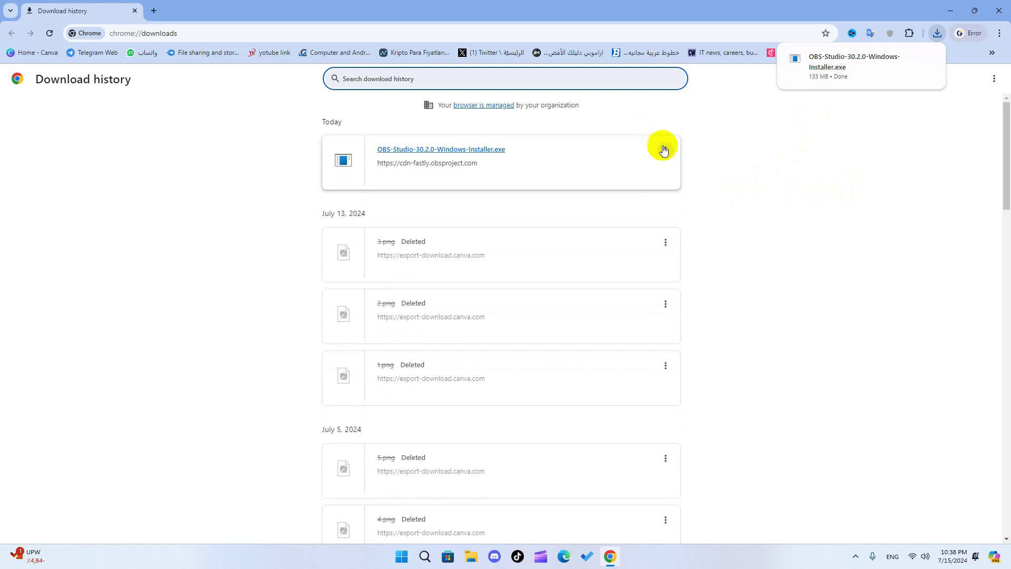
pyautogui.click(999, 11)
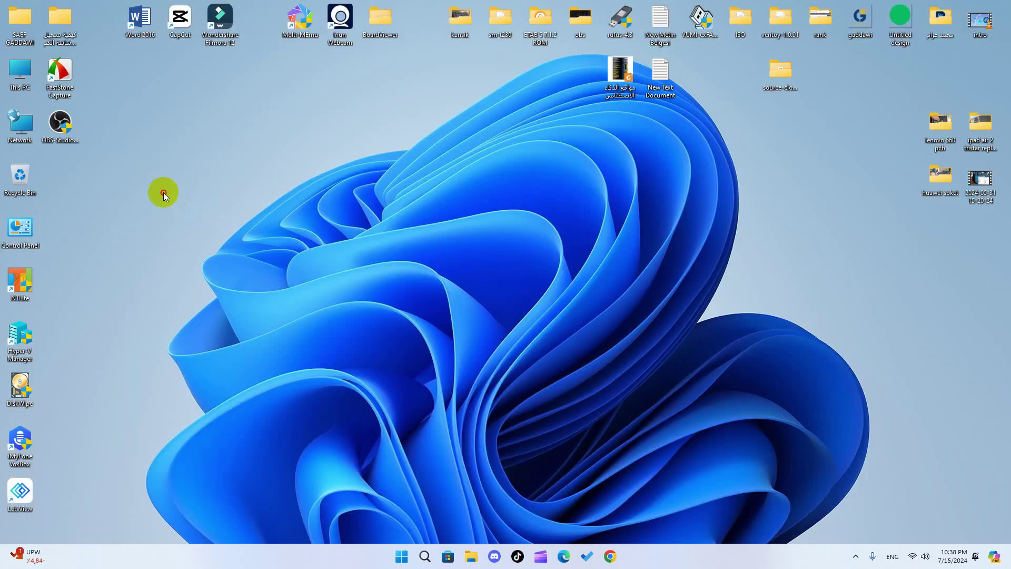
# Run the OBS Studio installer from the desktop, install to C:\Program Files\obs-studio and finish the setup
pyautogui.moveTo(59, 122); pyautogui.dragTo(421, 179)
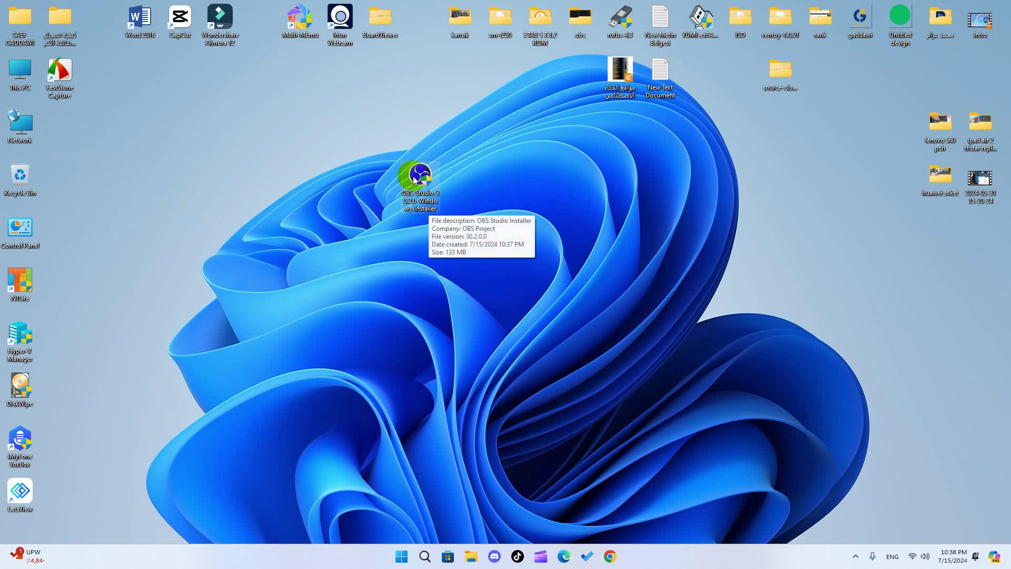
pyautogui.doubleClick(441, 202)
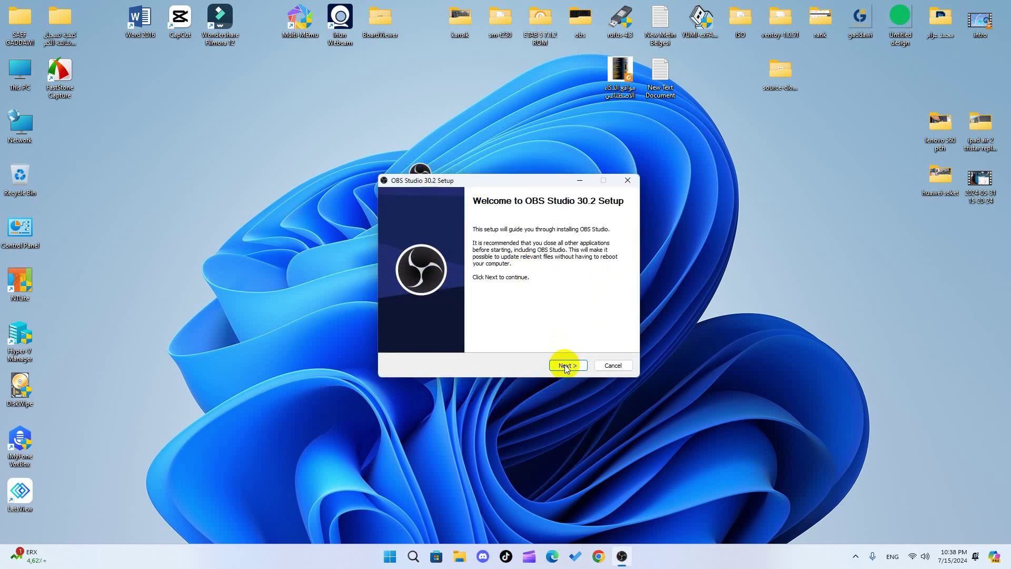
pyautogui.click(566, 365)
pyautogui.click(569, 364)
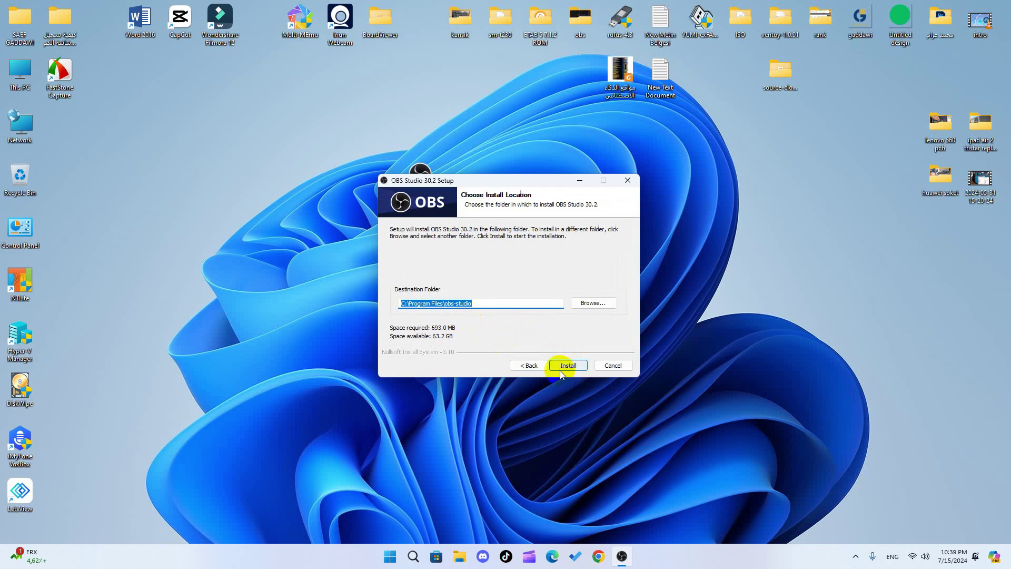
pyautogui.click(563, 369)
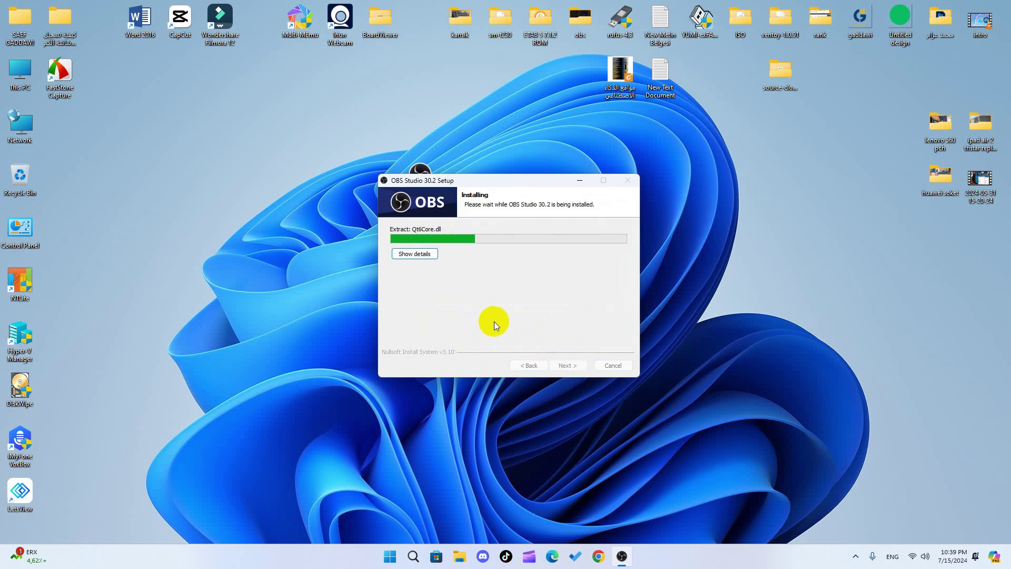
pyautogui.moveTo(489, 182); pyautogui.dragTo(489, 210)
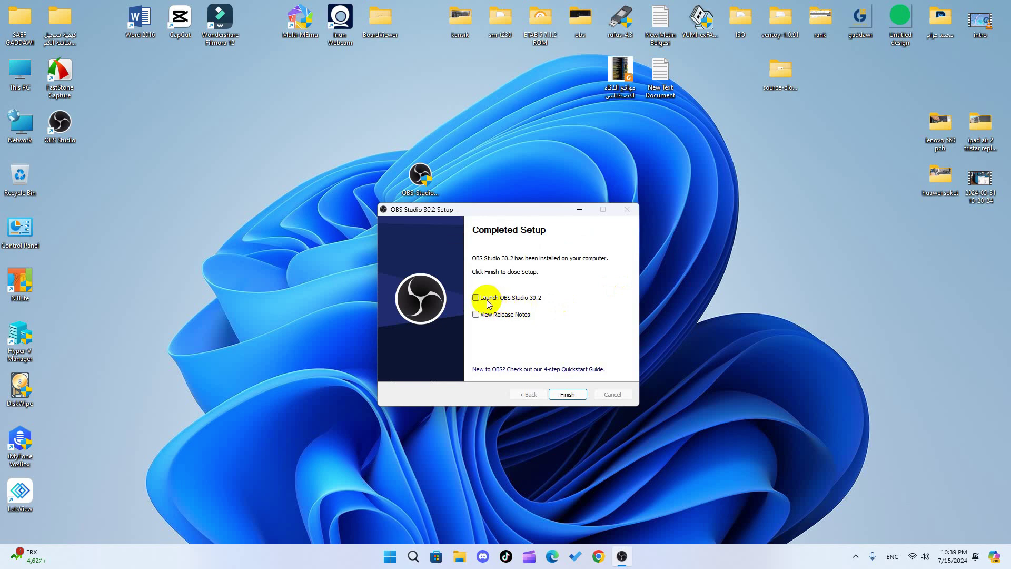
pyautogui.click(567, 395)
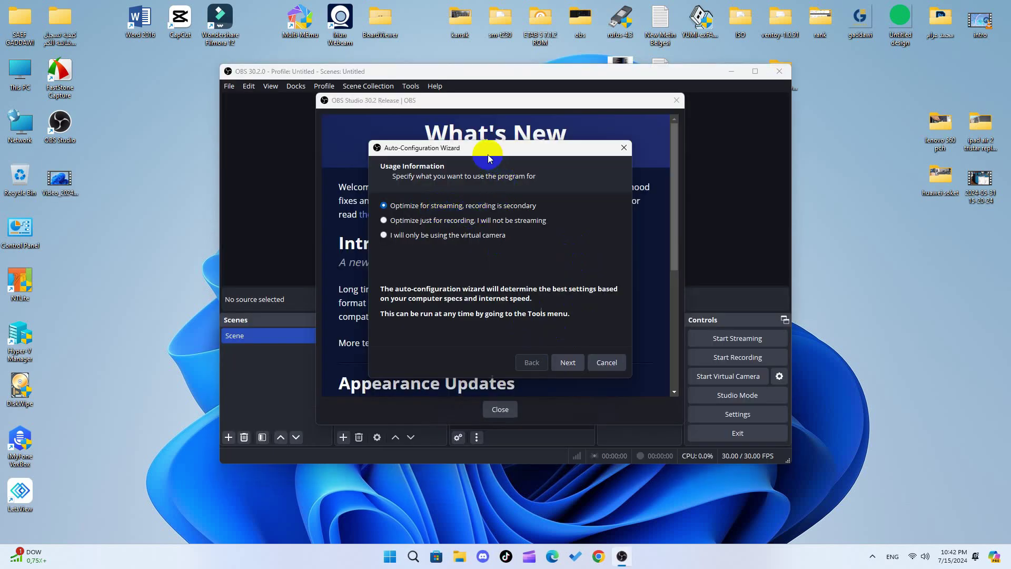
# Choose "Optimize just for recording, I will not be streaming" as the Auto-Configuration Wizard's usage and continue to the video settings
pyautogui.moveTo(444, 151)
pyautogui.mouseDown()
pyautogui.moveTo(458, 160)
pyautogui.moveTo(449, 156)
pyautogui.mouseUp()
pyautogui.click(390, 221)
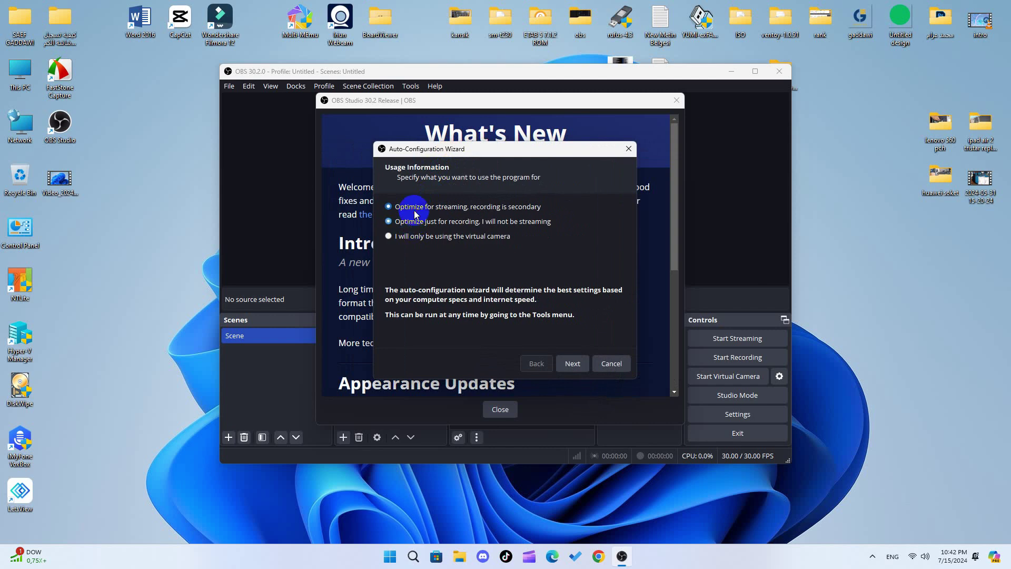
pyautogui.click(415, 212)
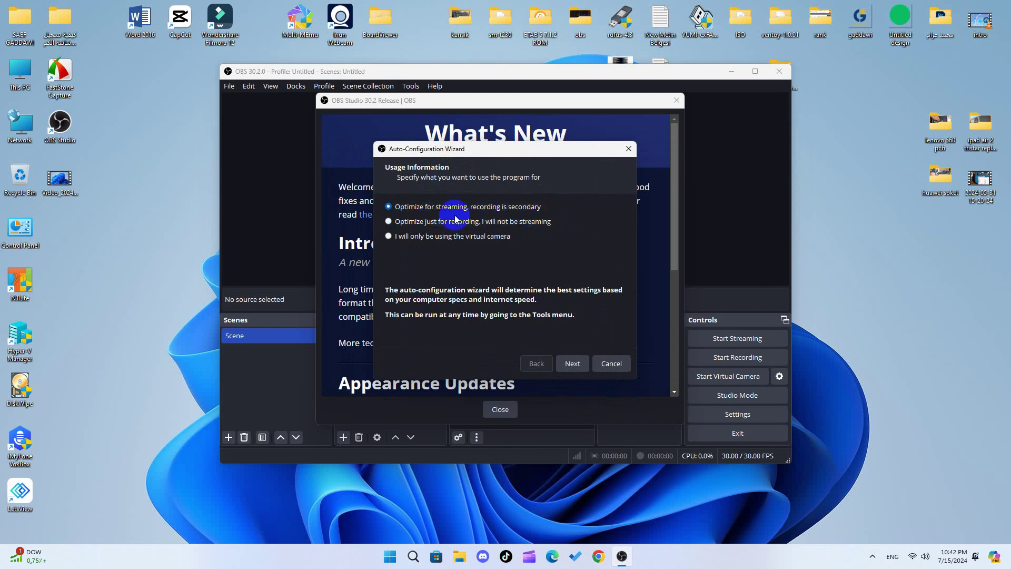
pyautogui.click(413, 225)
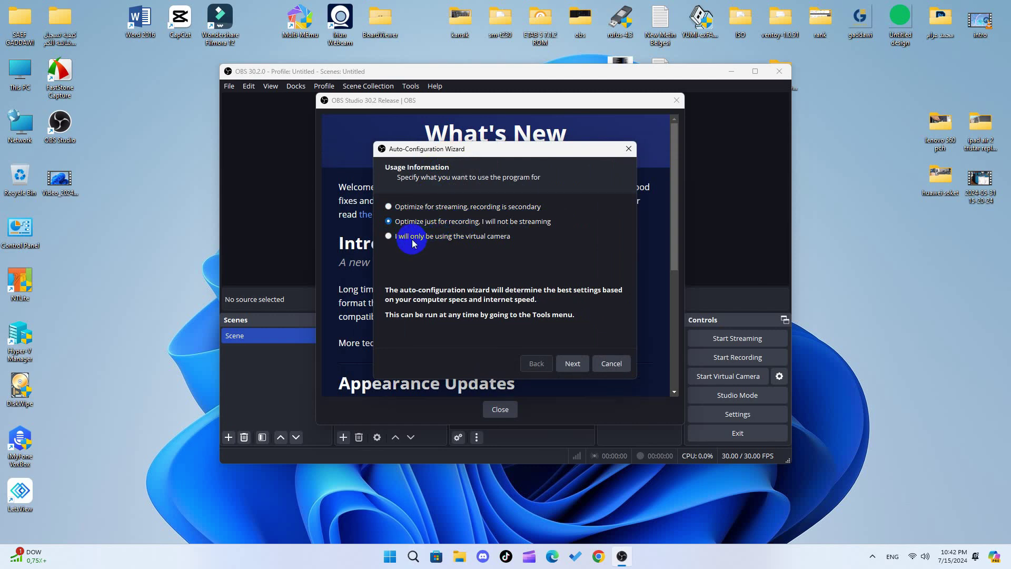
pyautogui.click(393, 240)
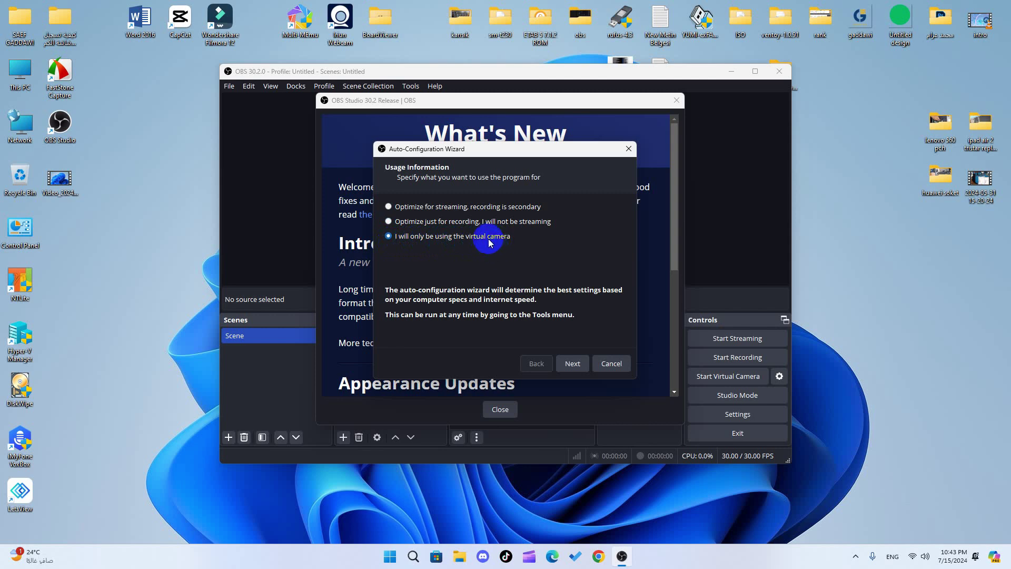
pyautogui.click(398, 225)
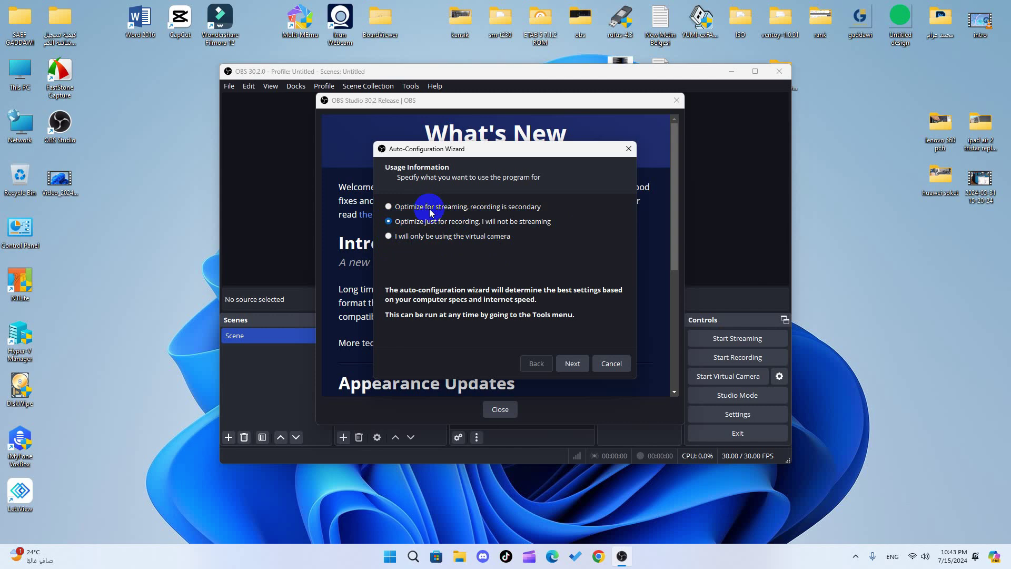
pyautogui.click(401, 218)
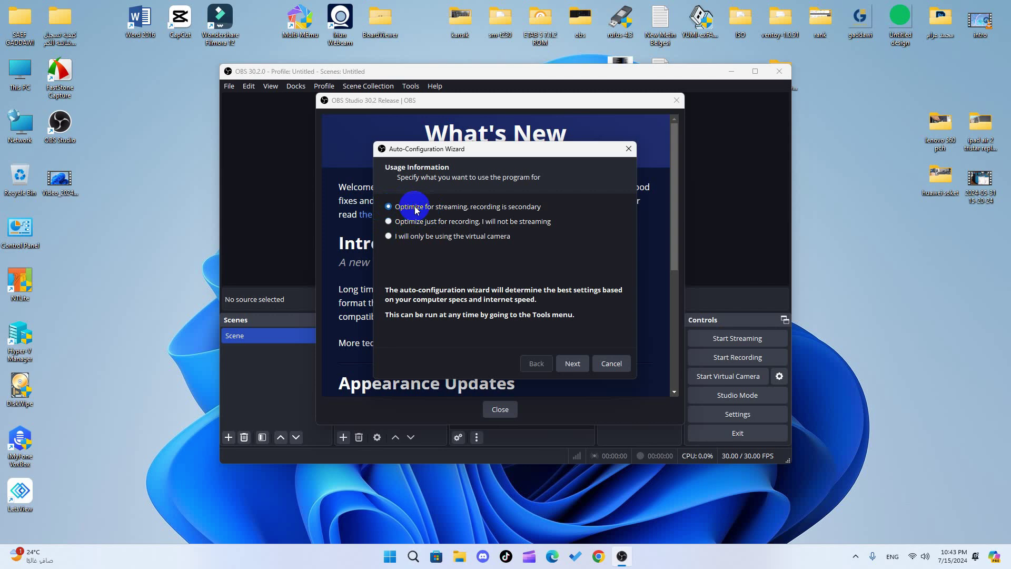
pyautogui.click(408, 224)
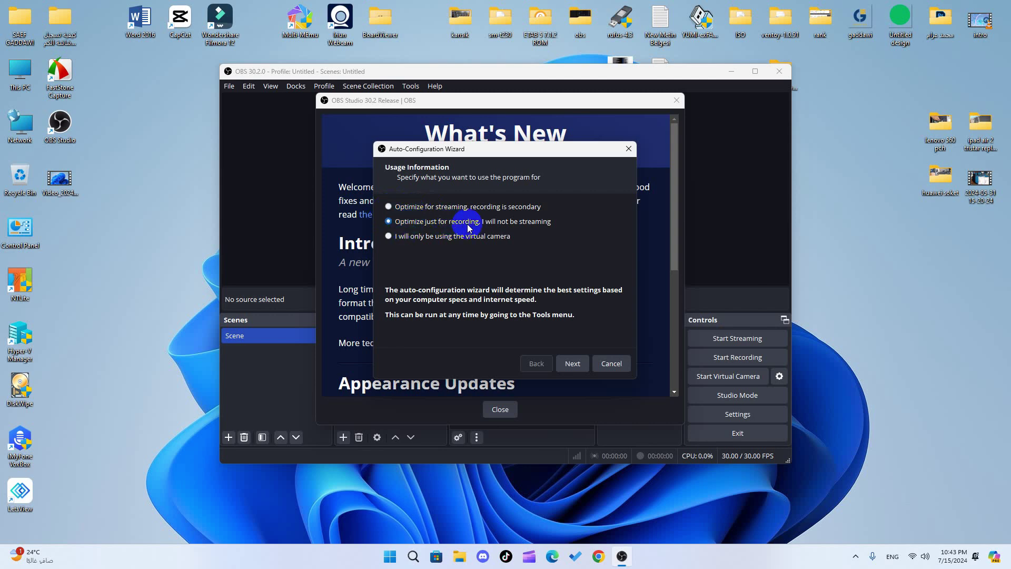
pyautogui.click(573, 364)
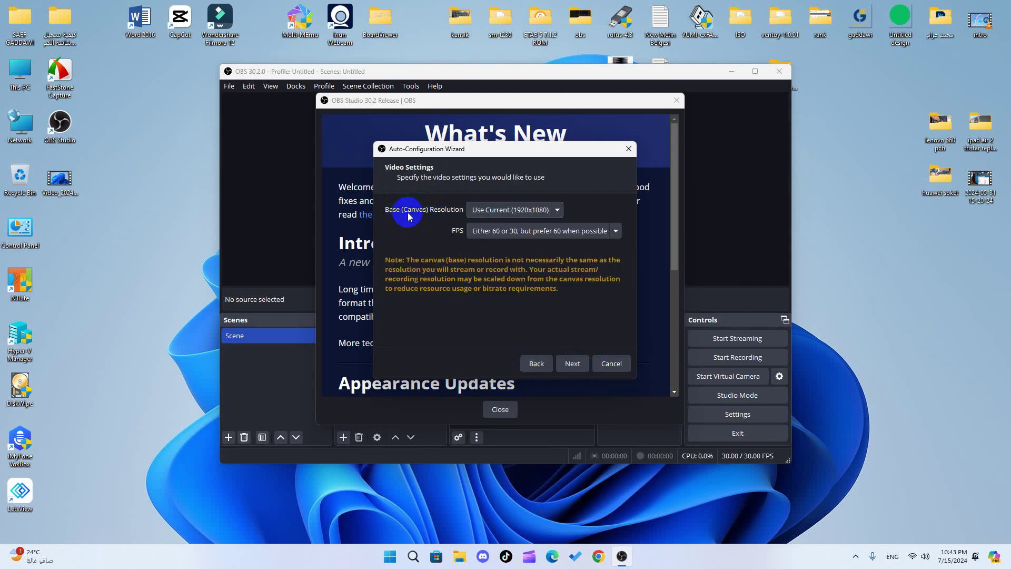
# Set the base canvas resolution to 1920x1080 and the FPS to 30 in the wizard, and apply the settings
pyautogui.click(503, 211)
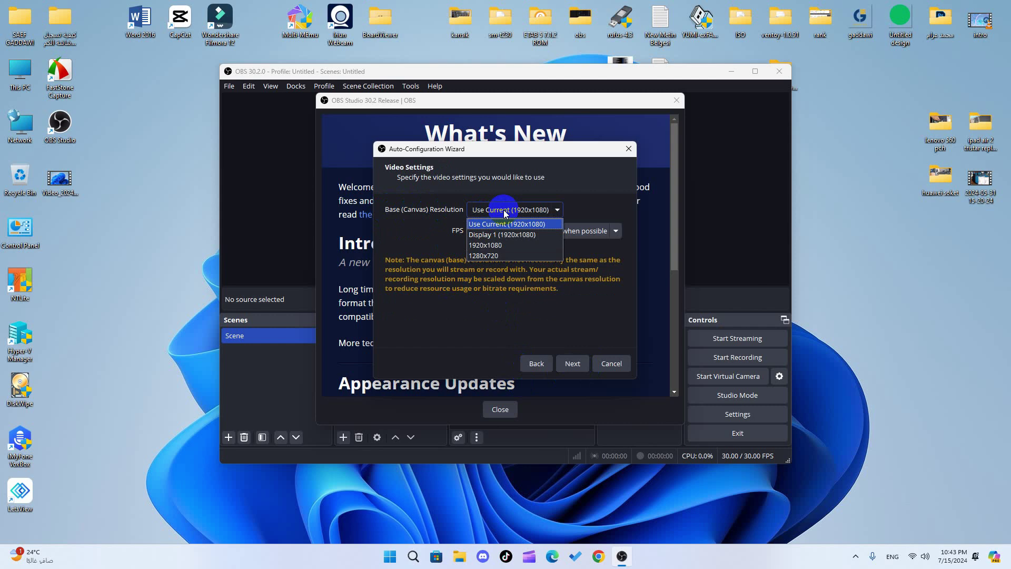
pyautogui.click(495, 246)
pyautogui.click(495, 231)
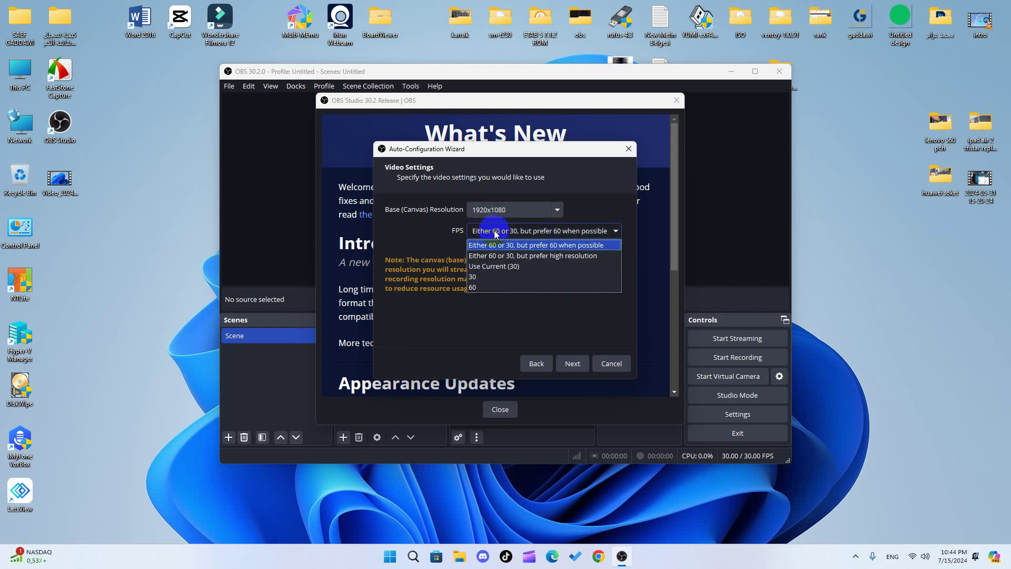
pyautogui.click(491, 276)
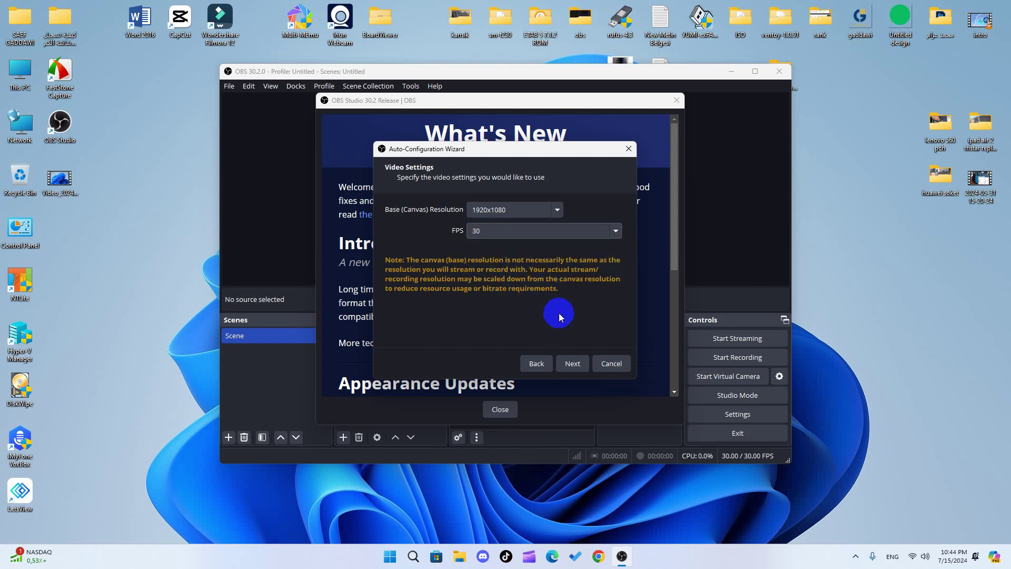
pyautogui.click(573, 365)
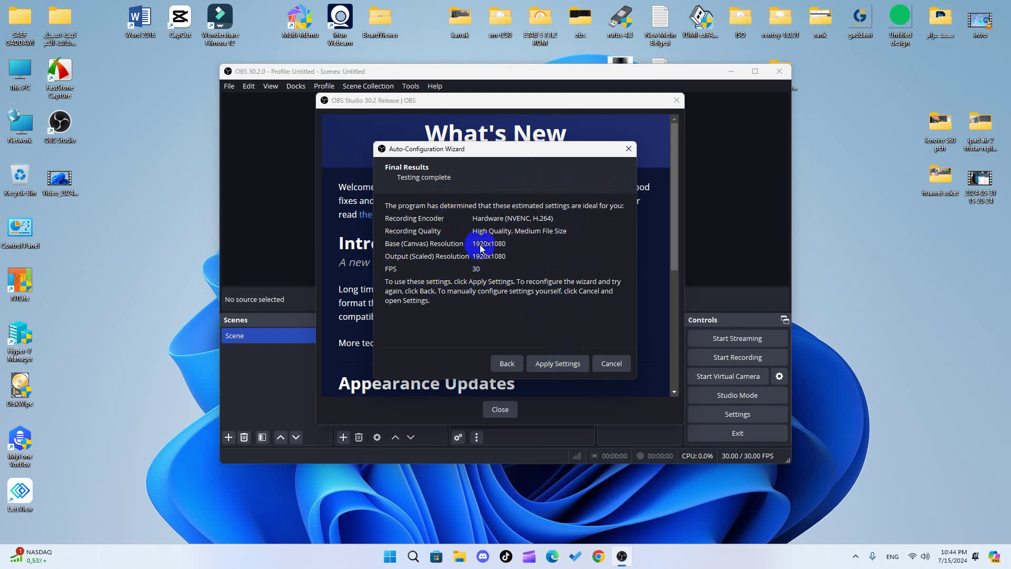
pyautogui.click(558, 367)
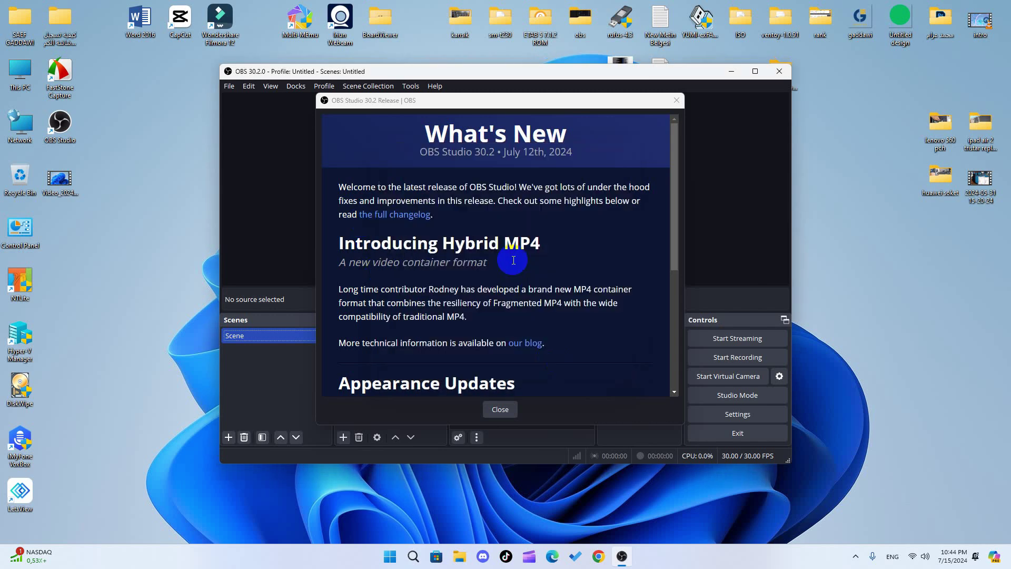
# Close the What's New release notes and maximize the OBS window
pyautogui.click(500, 409)
pyautogui.click(751, 74)
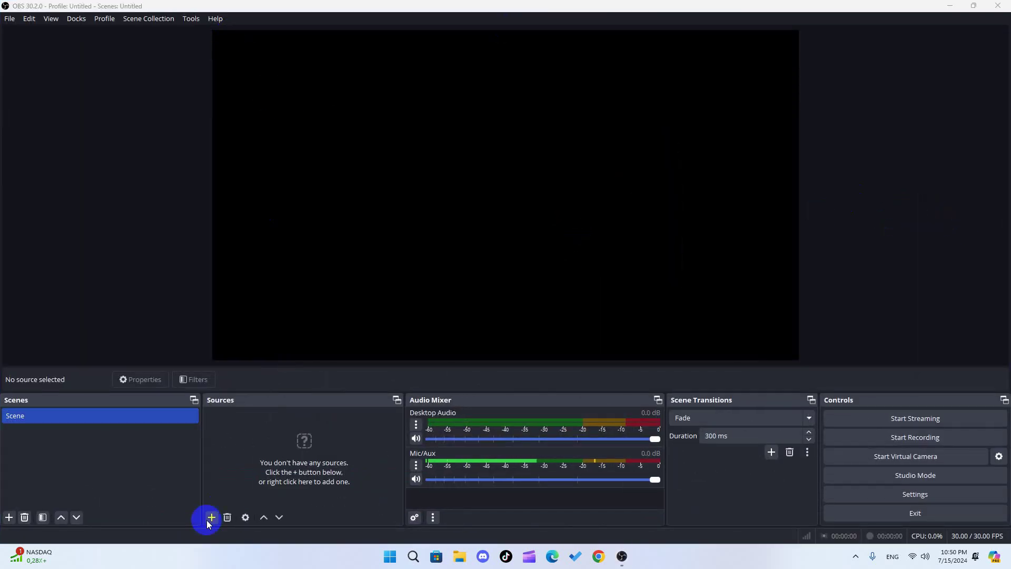
# Add a new Display Capture source named "screen rec" to the scene
pyautogui.click(211, 517)
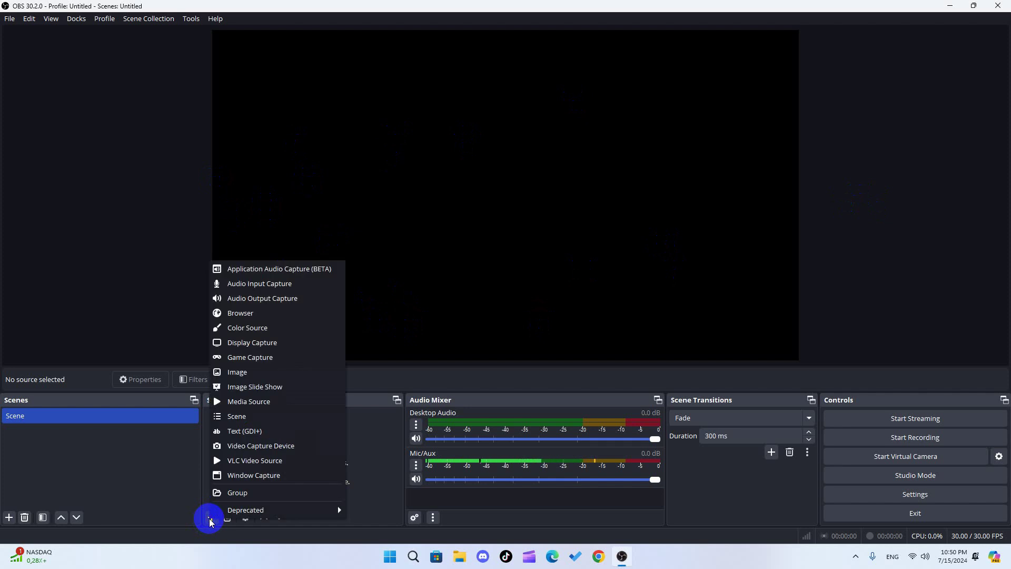
pyautogui.click(249, 345)
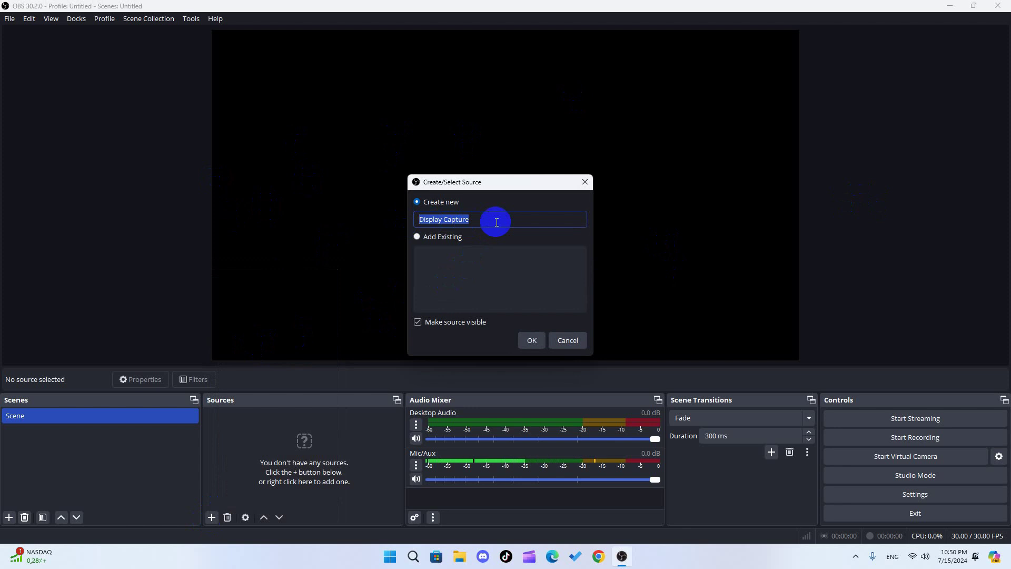
pyautogui.write('screen rec')
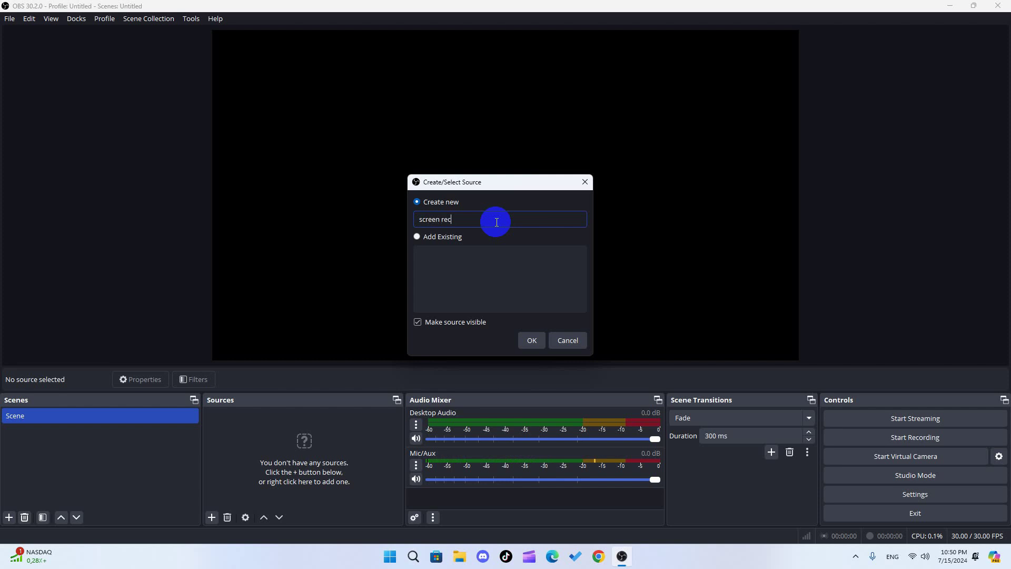
pyautogui.click(532, 340)
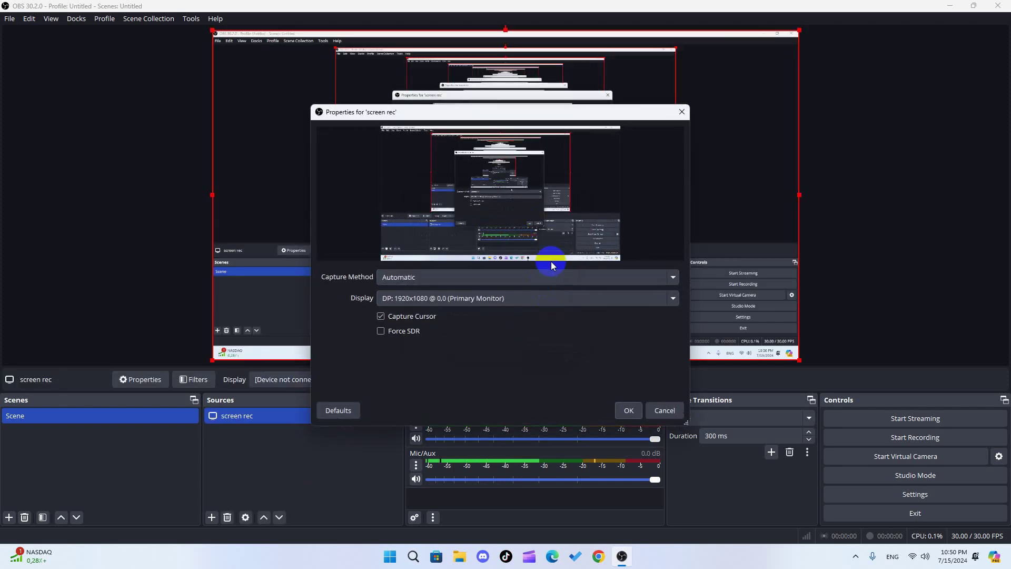
# Try the Windows 10 (1903 and up) and DXGI Desktop Duplication capture methods for the source, and return it to Automatic
pyautogui.moveTo(549, 112); pyautogui.dragTo(578, 104)
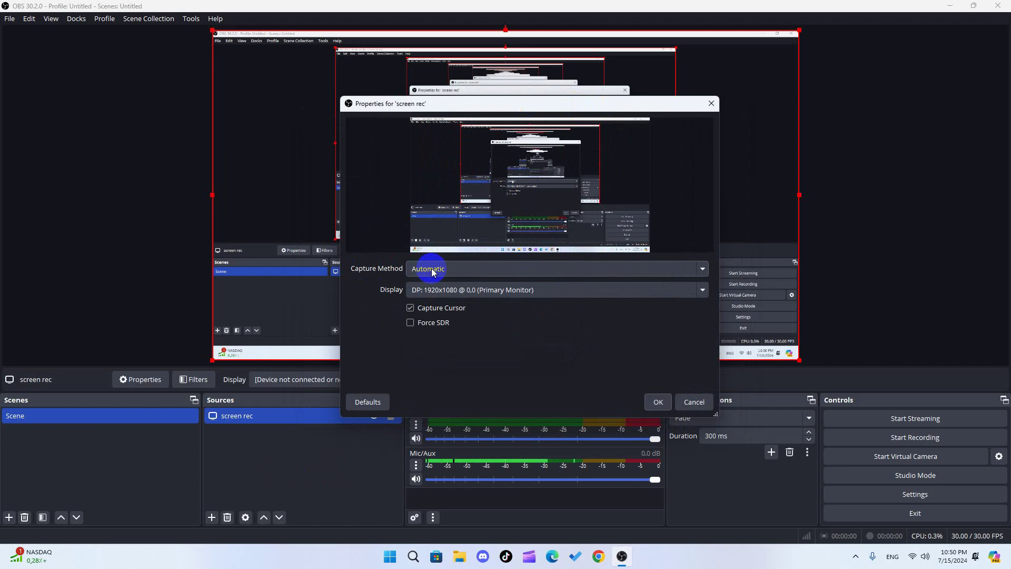
pyautogui.click(431, 271)
pyautogui.click(434, 304)
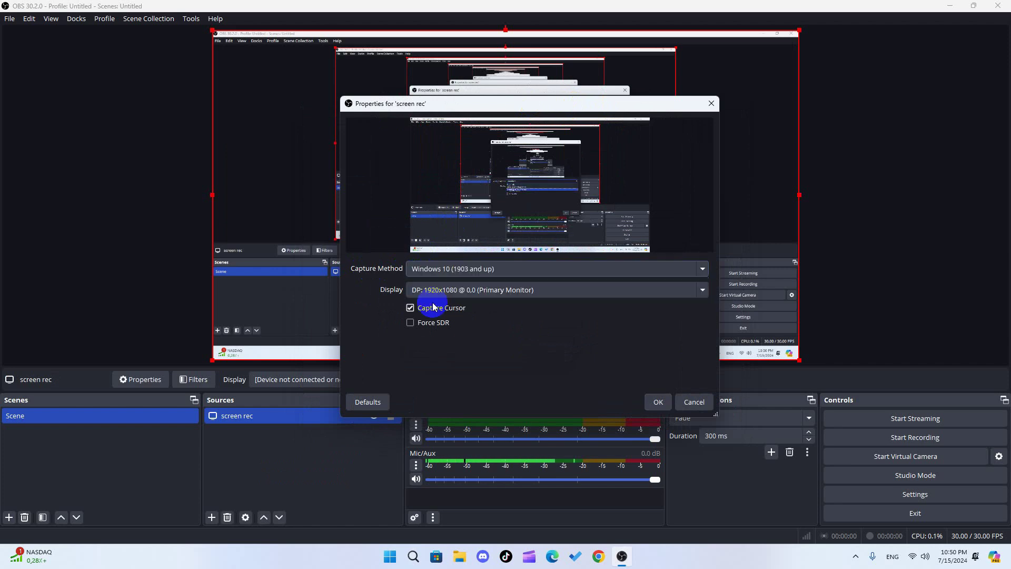
pyautogui.click(443, 268)
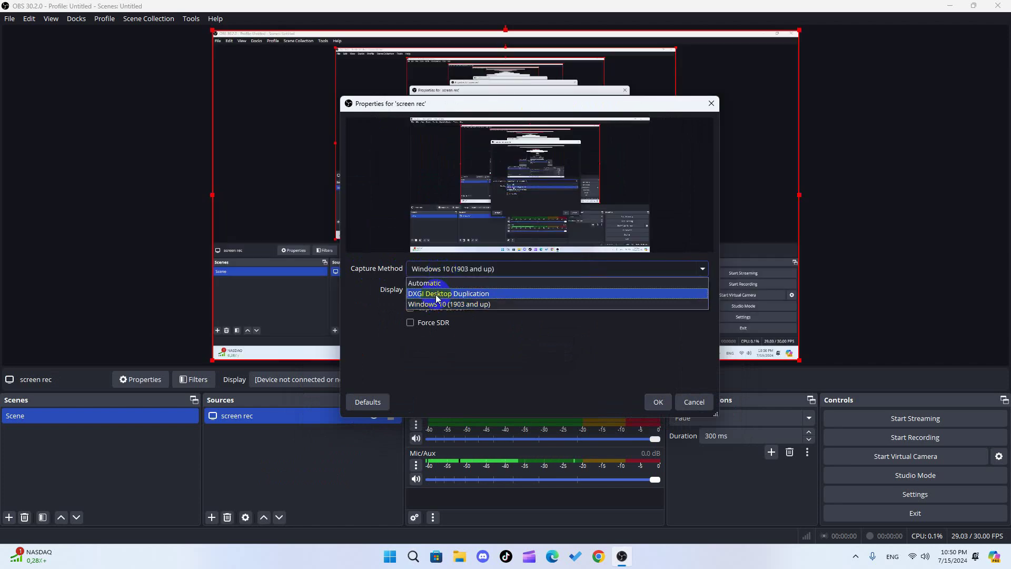
pyautogui.click(435, 298)
pyautogui.click(436, 268)
pyautogui.click(429, 283)
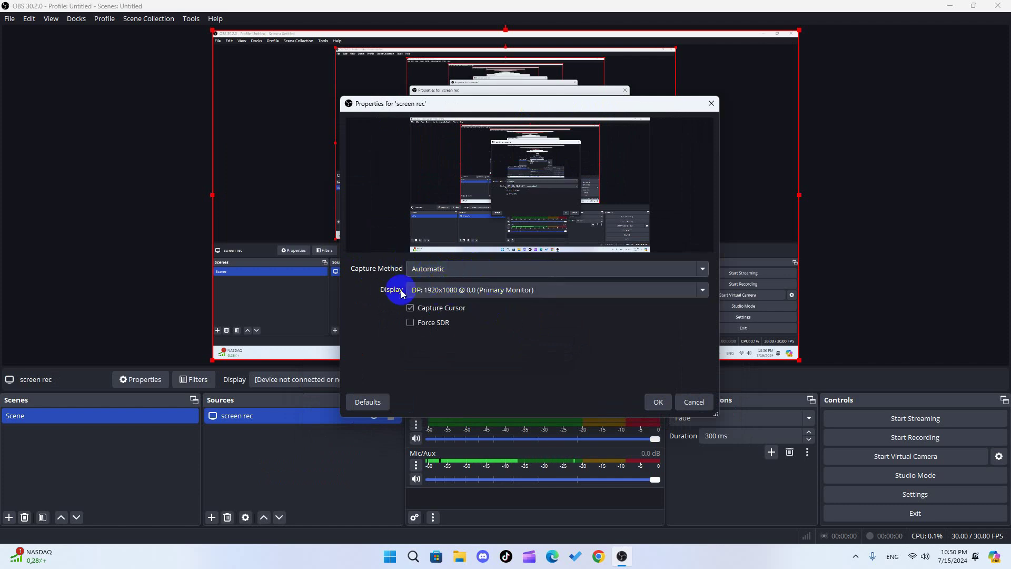
# Choose the primary 1920x1080 monitor as the display for the screen rec source and accept its properties
pyautogui.click(434, 290)
pyautogui.click(436, 290)
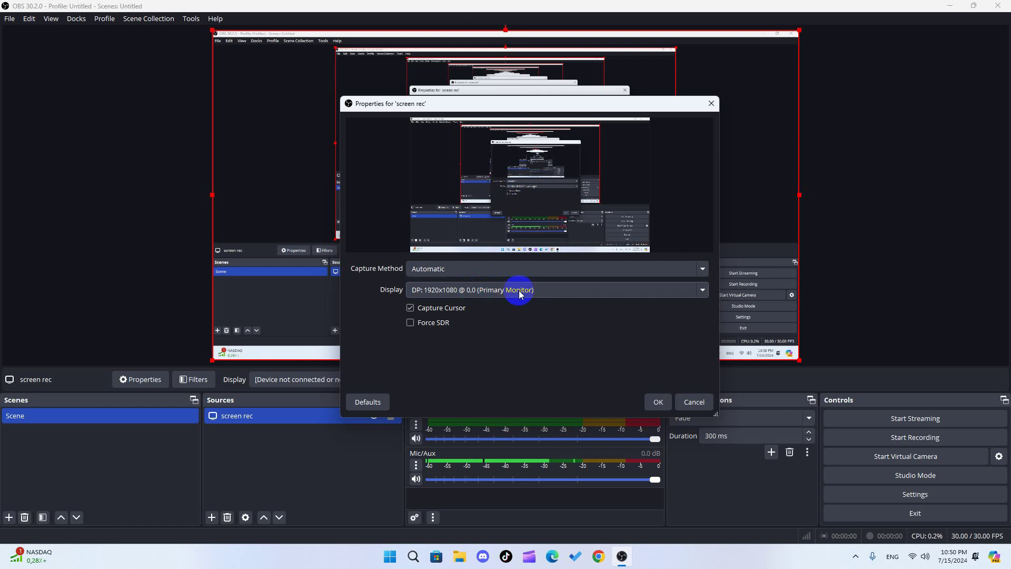
pyautogui.click(519, 294)
pyautogui.click(482, 303)
pyautogui.click(561, 291)
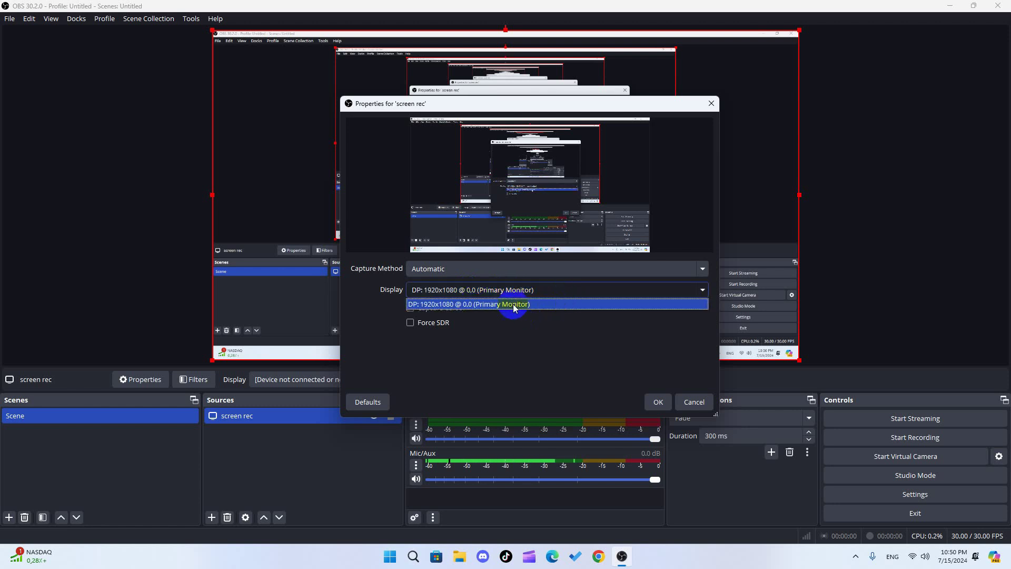
pyautogui.click(514, 304)
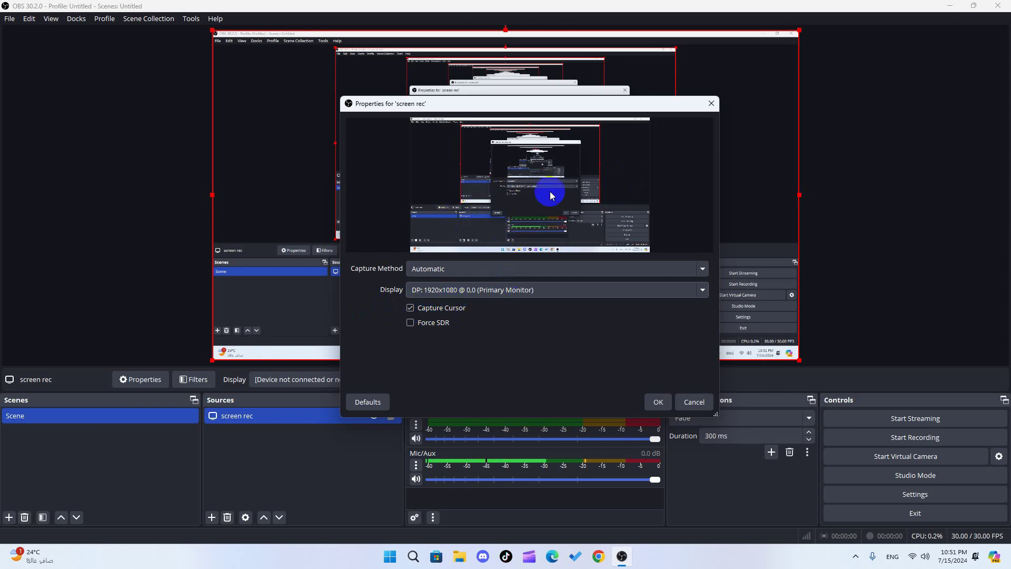
pyautogui.click(653, 401)
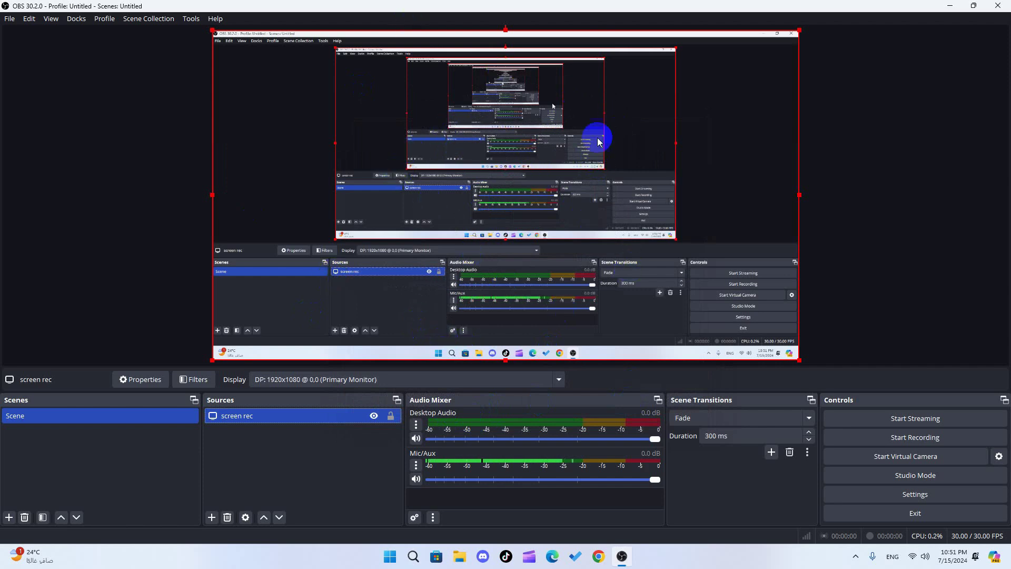
# Resize and minimize the window to check how the preview captures the desktop, and bring it back maximized
pyautogui.click(972, 5)
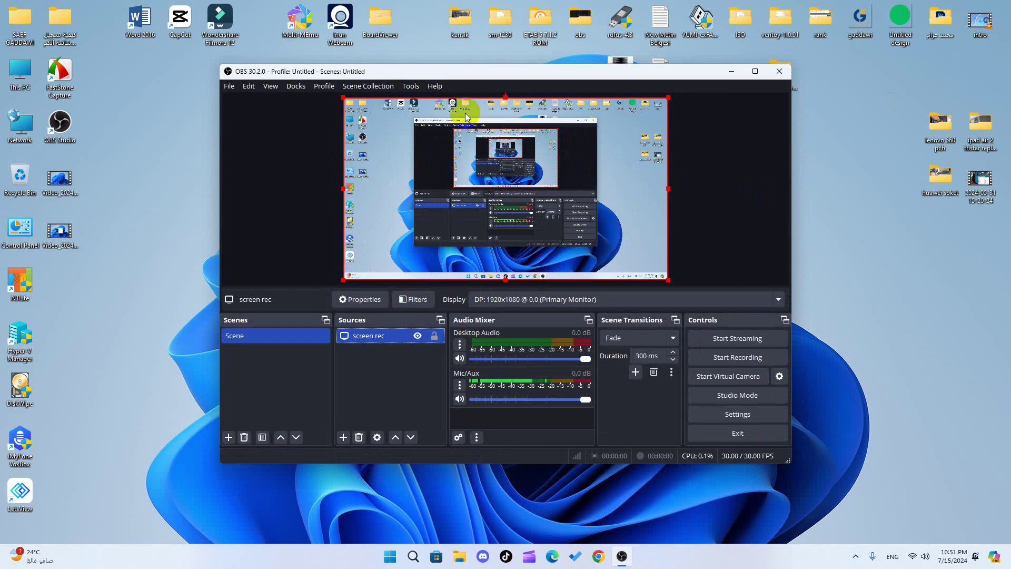
pyautogui.click(754, 71)
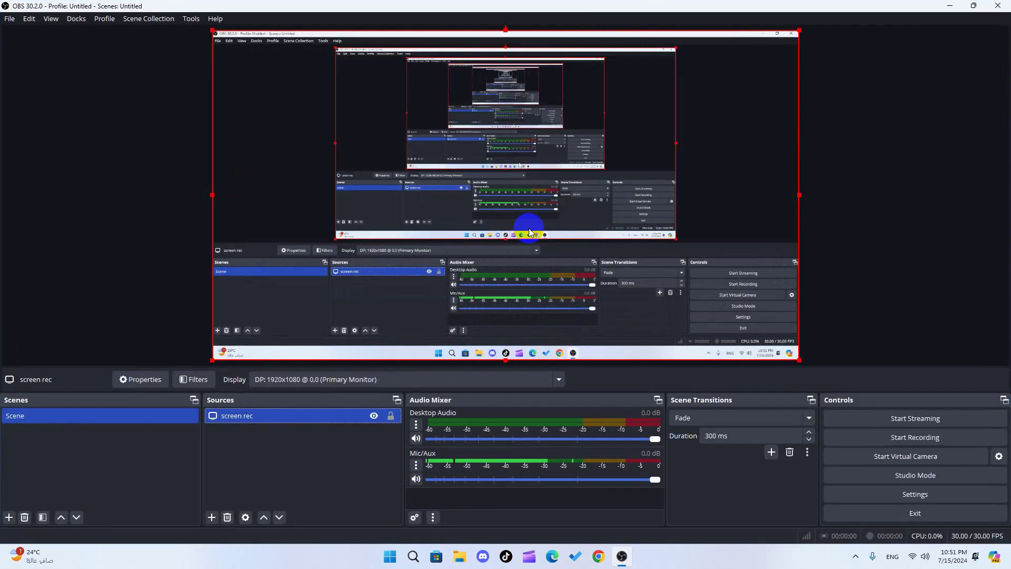
pyautogui.click(973, 5)
pyautogui.click(755, 71)
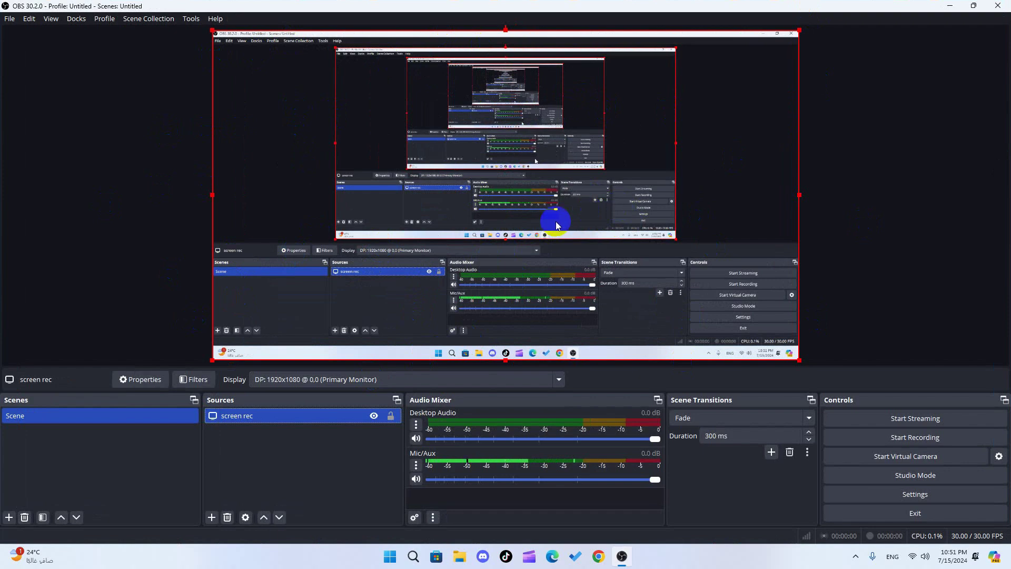
pyautogui.click(949, 5)
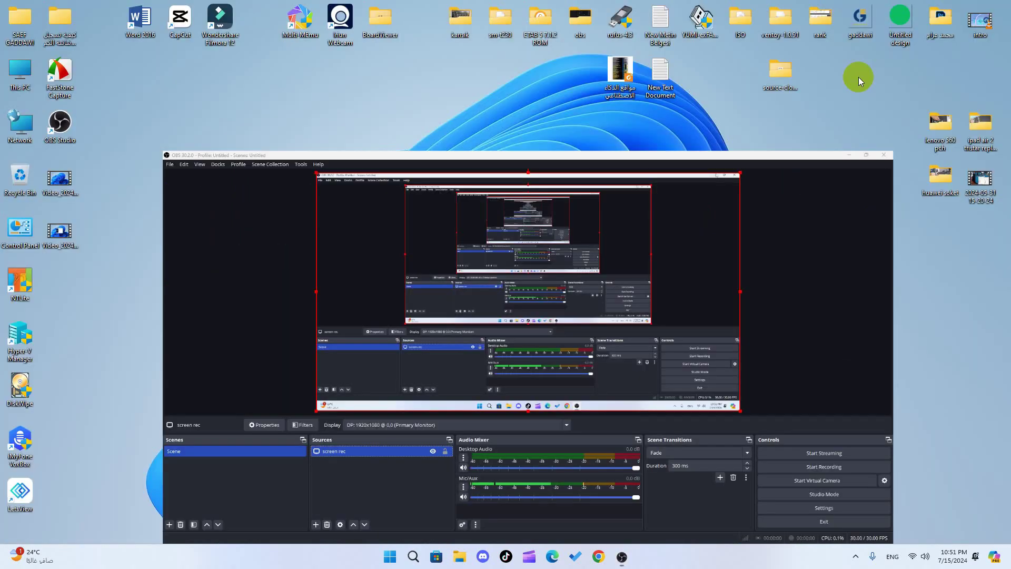
pyautogui.click(622, 556)
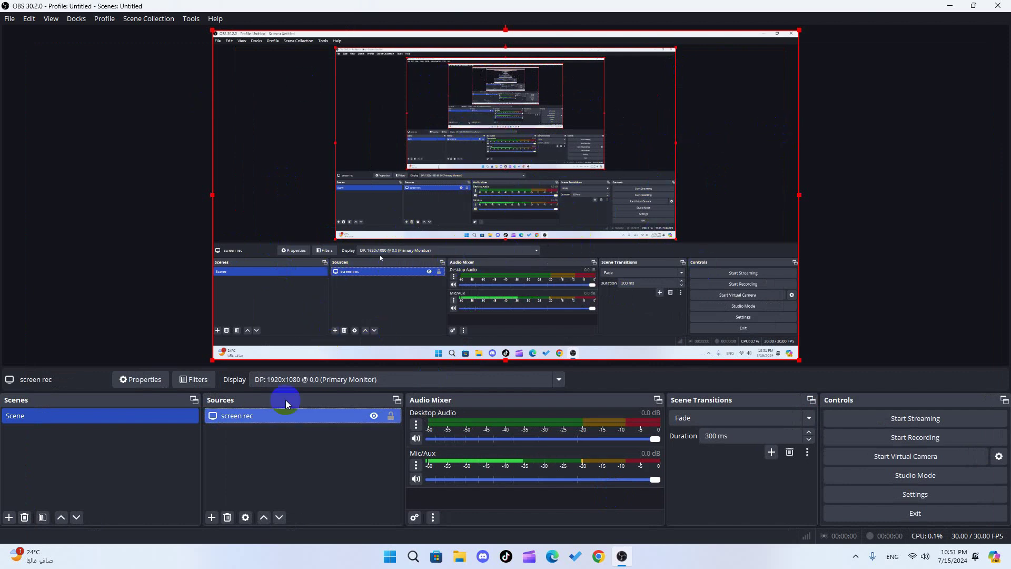
pyautogui.click(272, 463)
pyautogui.click(239, 419)
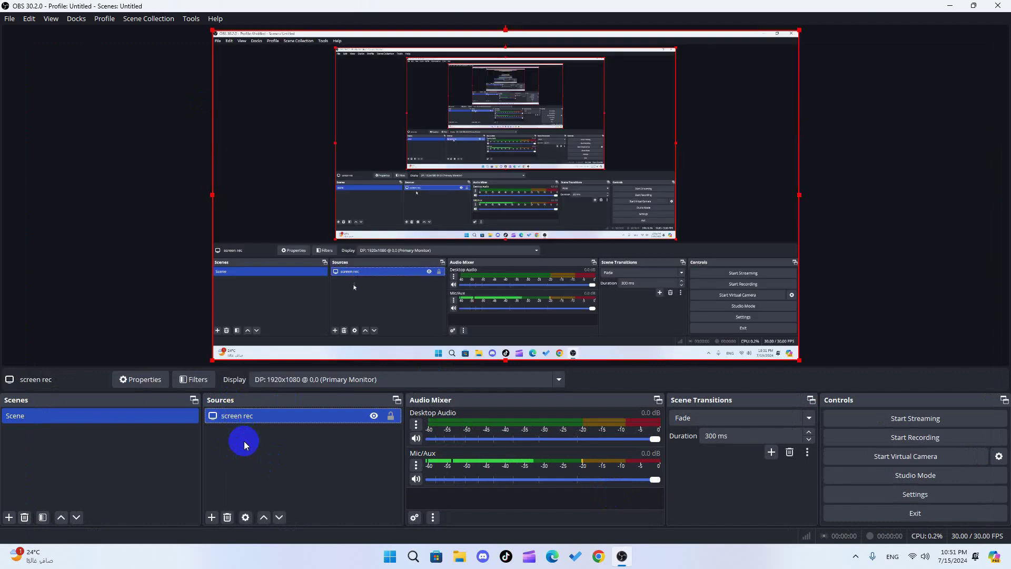
pyautogui.click(246, 447)
pyautogui.click(273, 413)
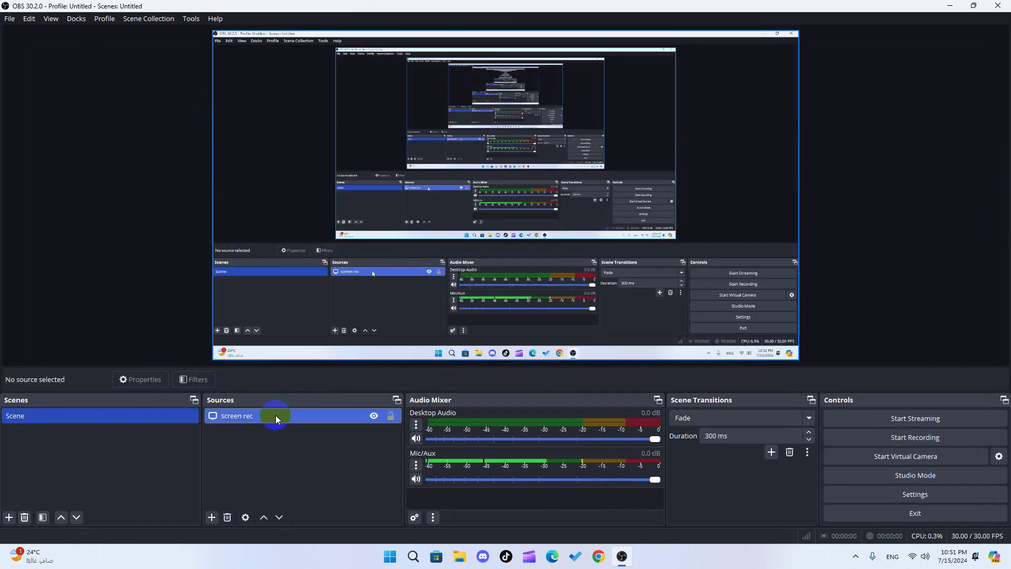
pyautogui.click(311, 456)
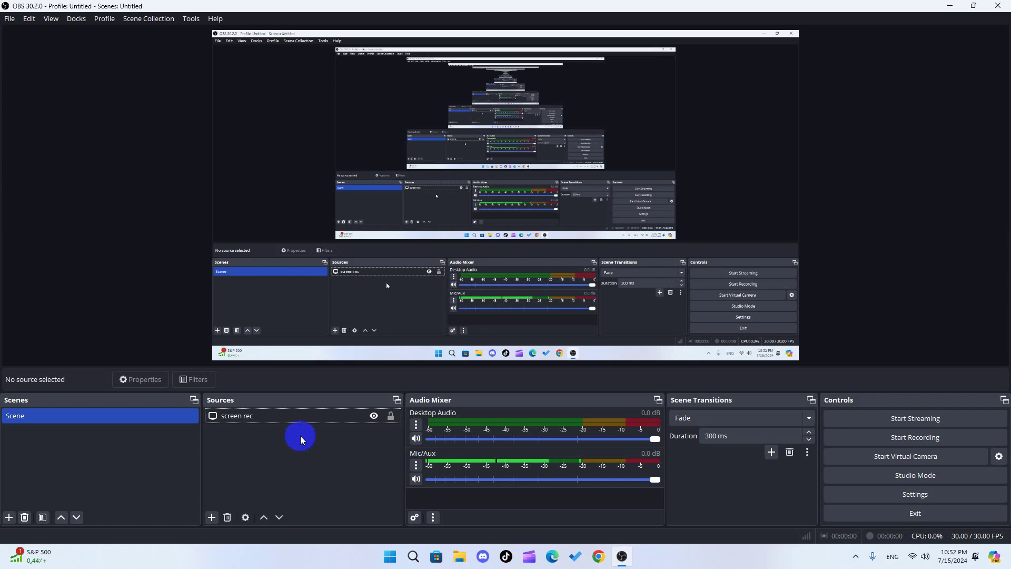
# Open the settings and look through the available interface languages without changing the language
pyautogui.click(915, 494)
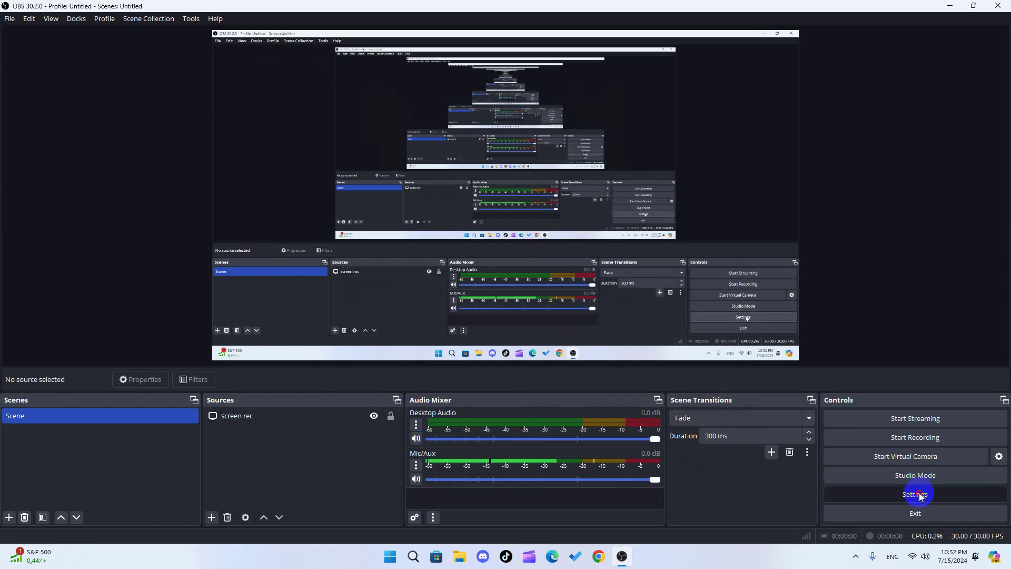
pyautogui.moveTo(542, 68)
pyautogui.mouseDown()
pyautogui.moveTo(558, 67)
pyautogui.moveTo(535, 61)
pyautogui.moveTo(548, 64)
pyautogui.mouseUp()
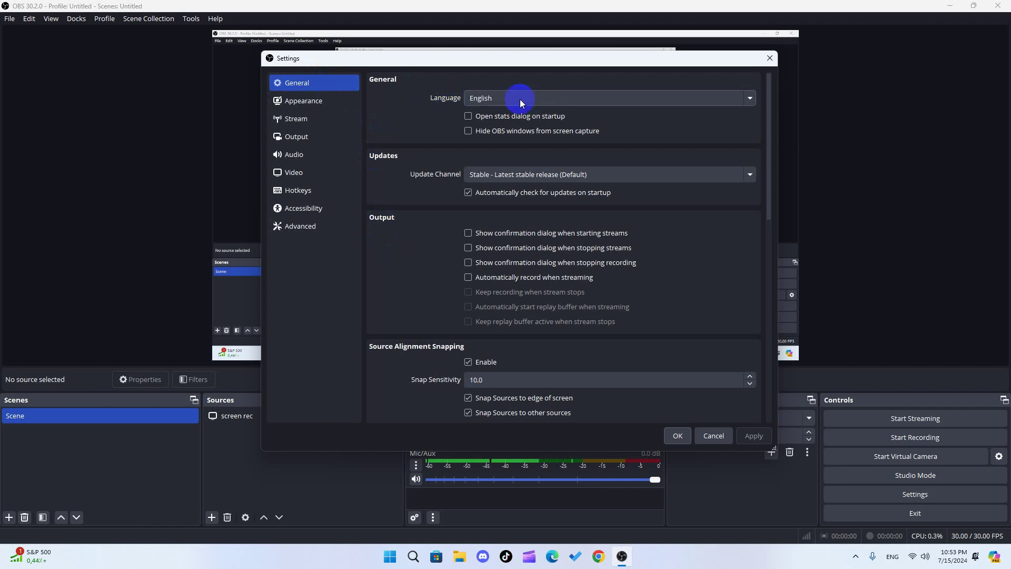
pyautogui.click(498, 99)
pyautogui.click(519, 99)
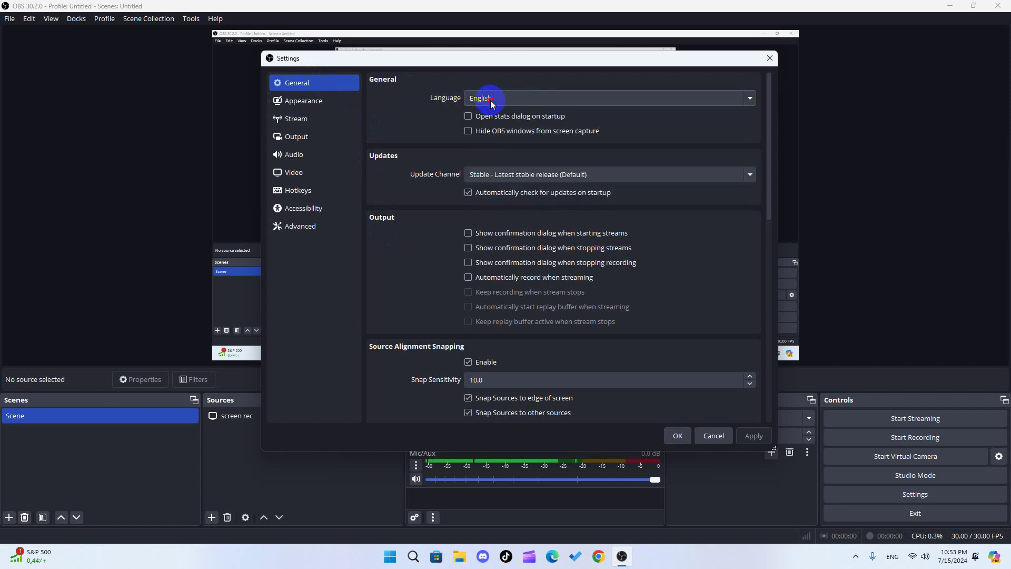
pyautogui.click(509, 105)
pyautogui.scroll(-5, 508, 121)
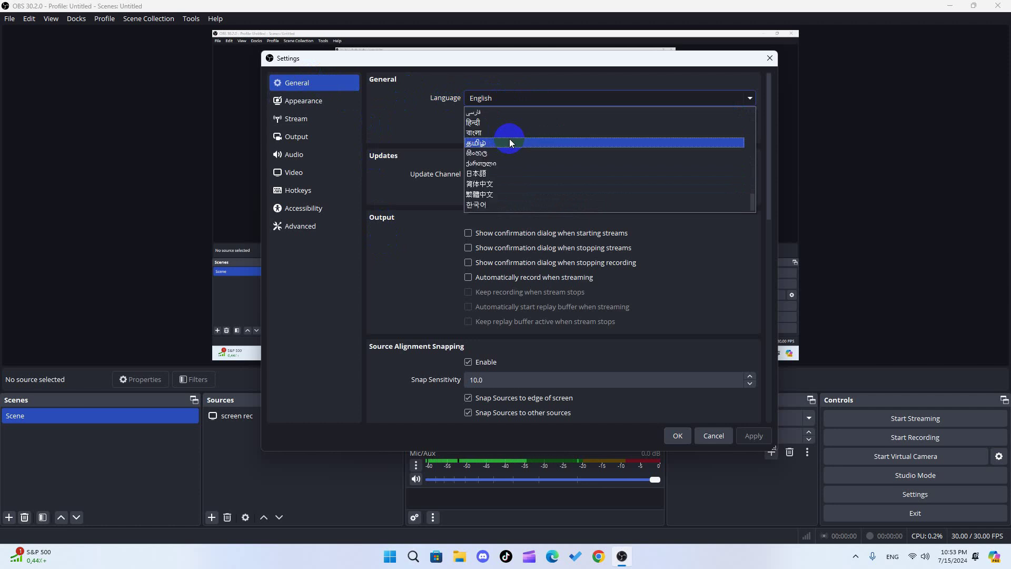
pyautogui.scroll(1, 510, 139)
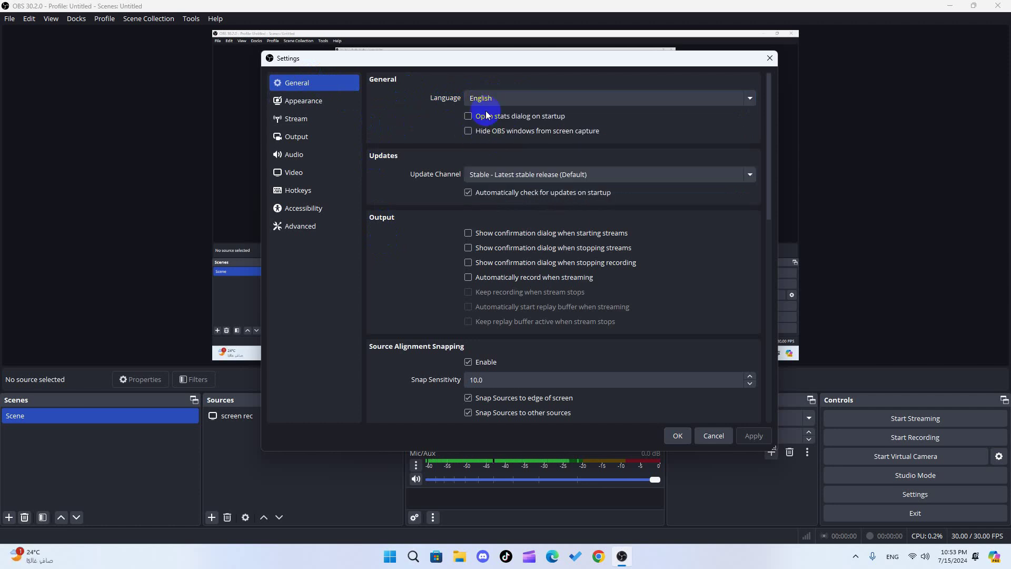
pyautogui.press('Escape')
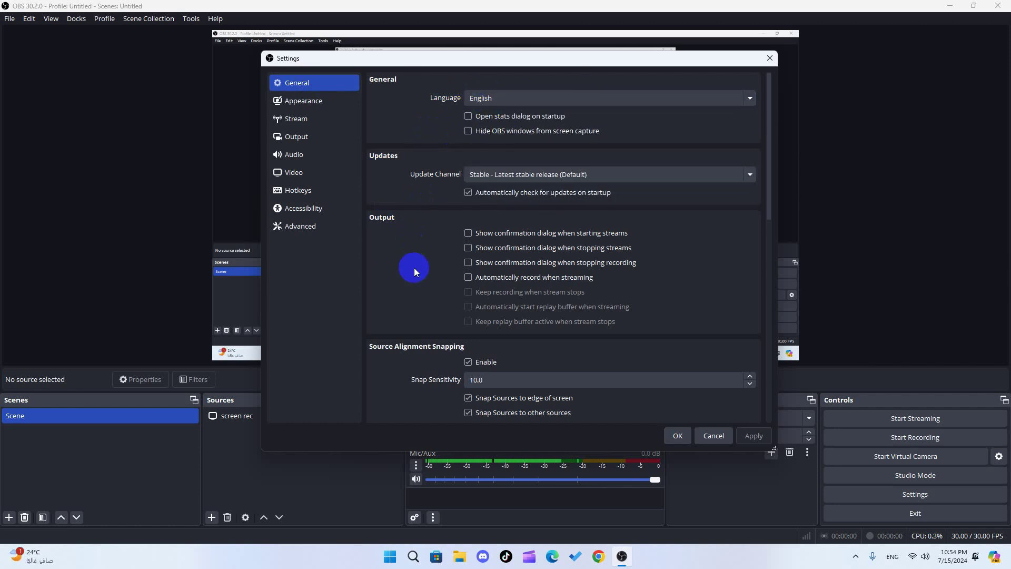
# Look through the General, Appearance, Output and Stream settings
pyautogui.scroll(-3, 424, 265)
pyautogui.scroll(-5, 431, 254)
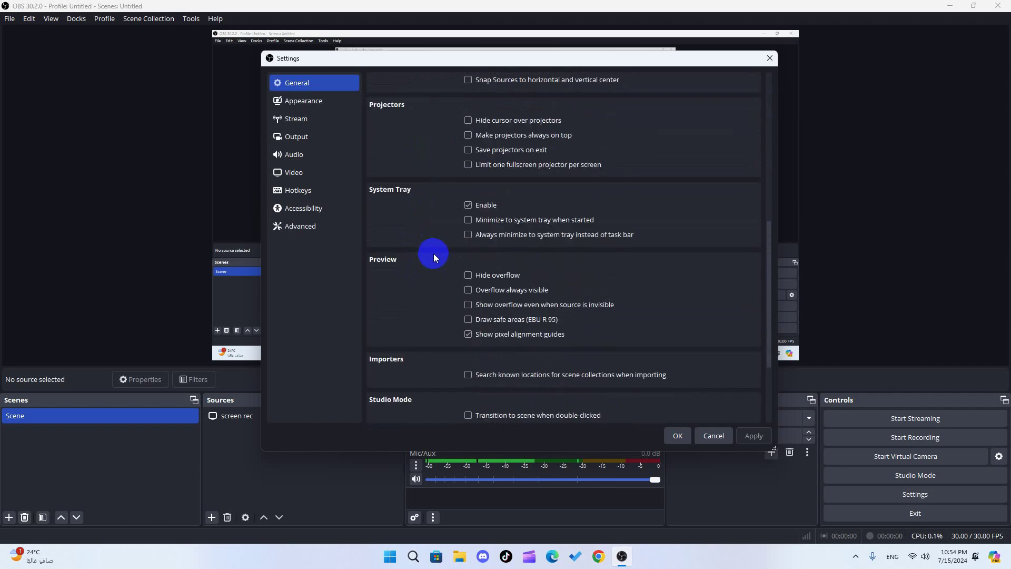
pyautogui.click(300, 101)
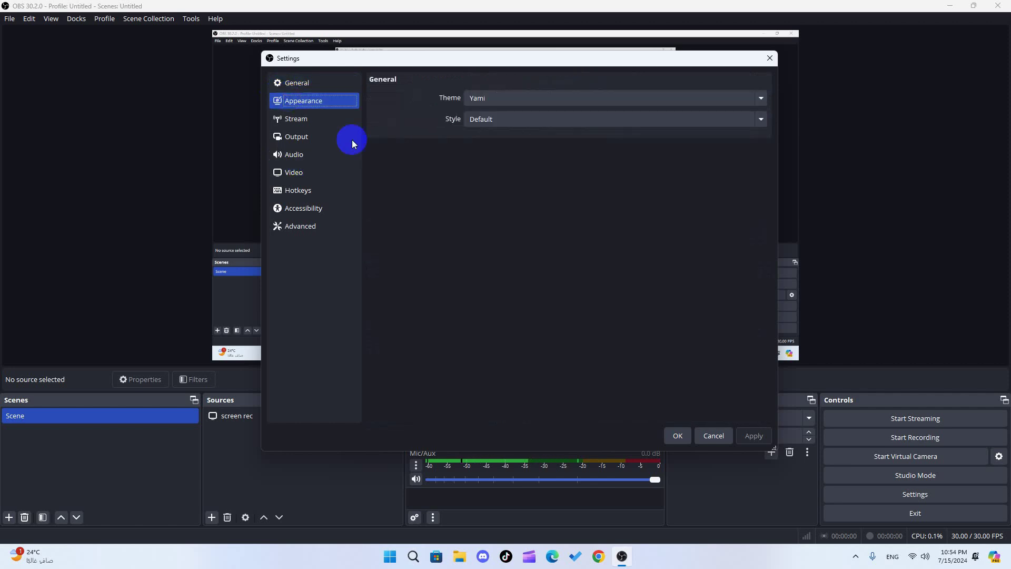
pyautogui.click(316, 136)
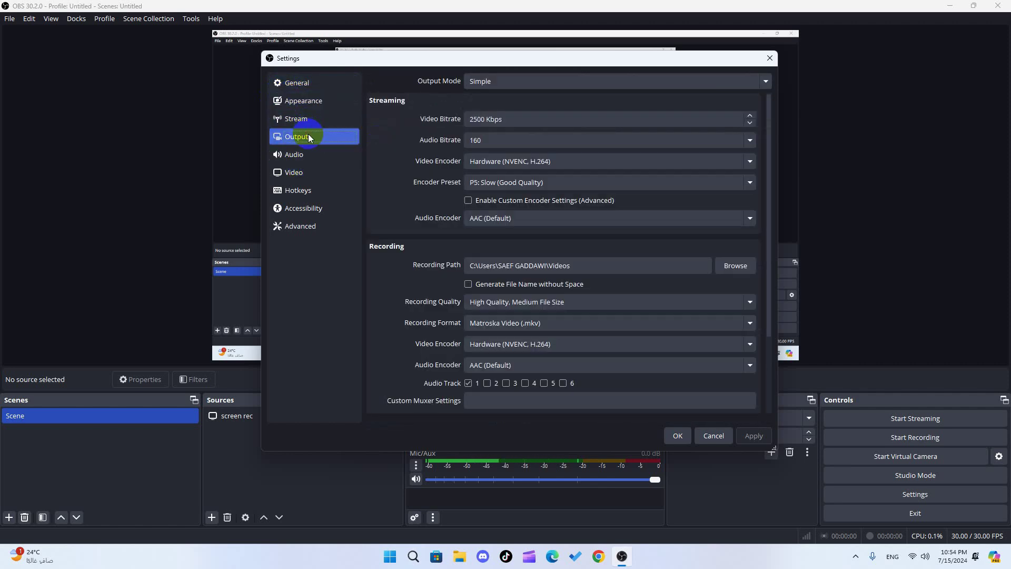
pyautogui.click(331, 122)
# Review the streaming, recording and replay buffer options in the Output settings
pyautogui.click(292, 136)
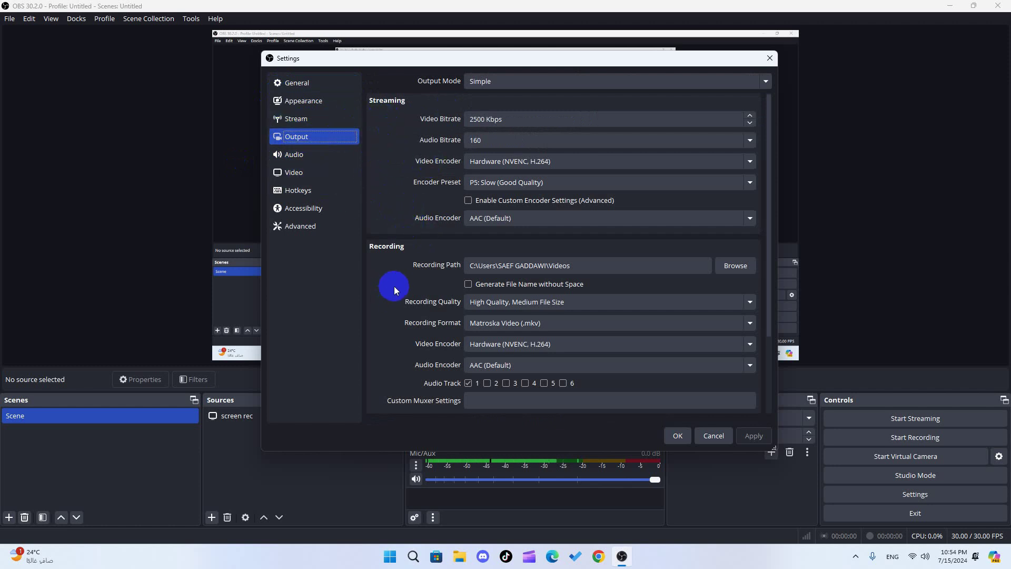
pyautogui.scroll(-2, 407, 268)
pyautogui.click(310, 141)
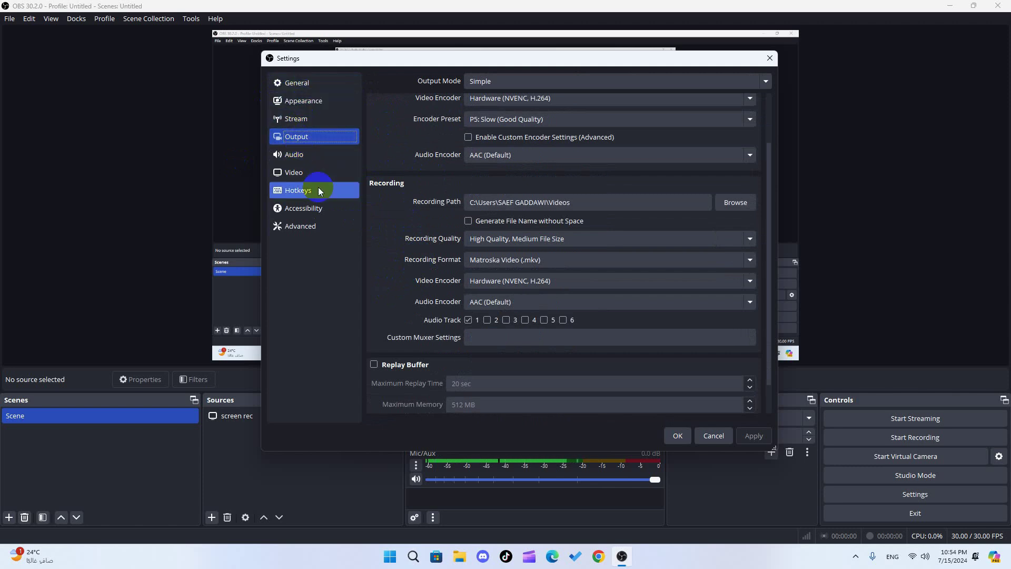
pyautogui.click(385, 188)
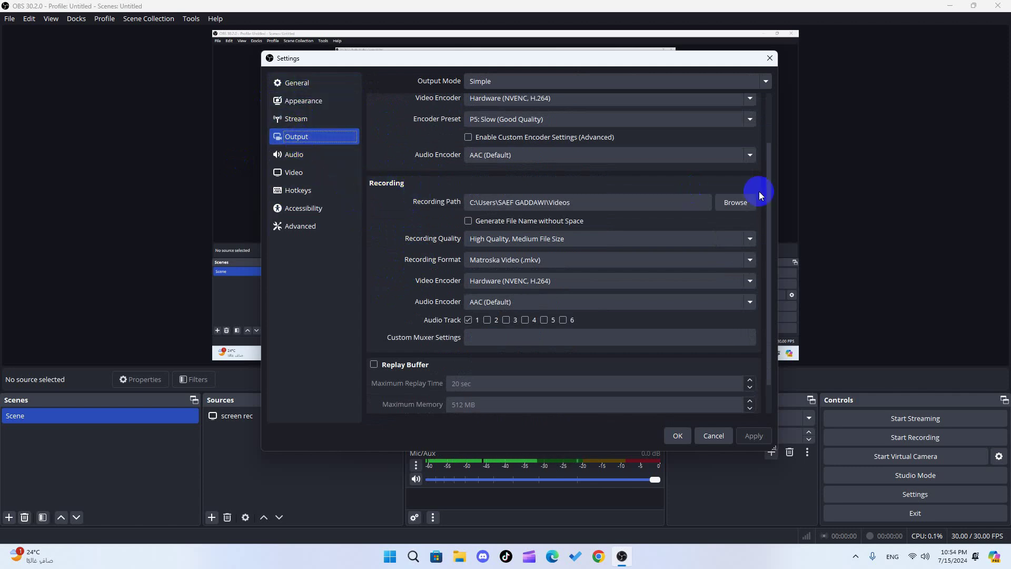
# Browse the Videos, Pictures, Downloads and Desktop folders as possible recording locations and cancel without changing the recording path
pyautogui.click(735, 203)
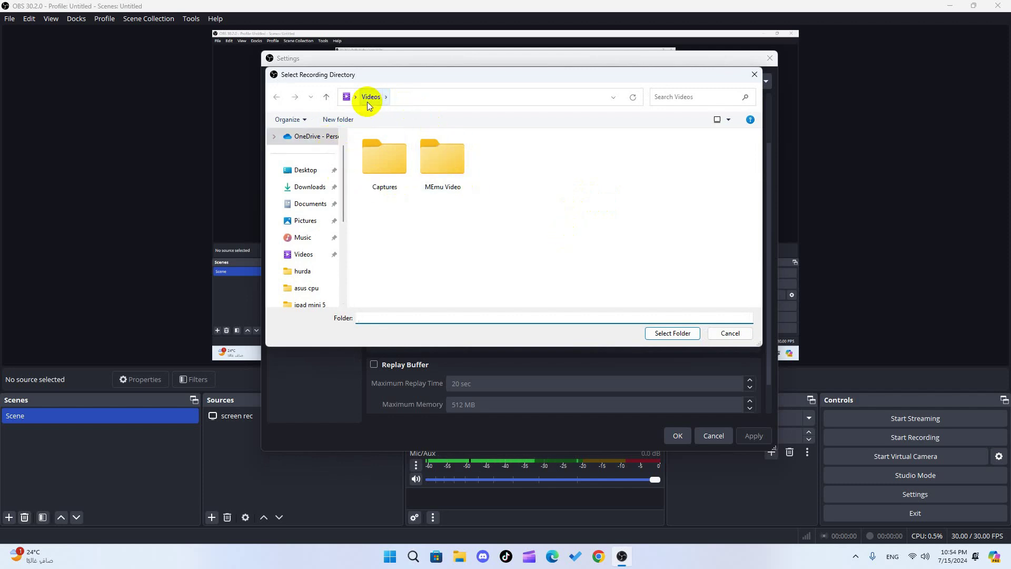
pyautogui.click(729, 333)
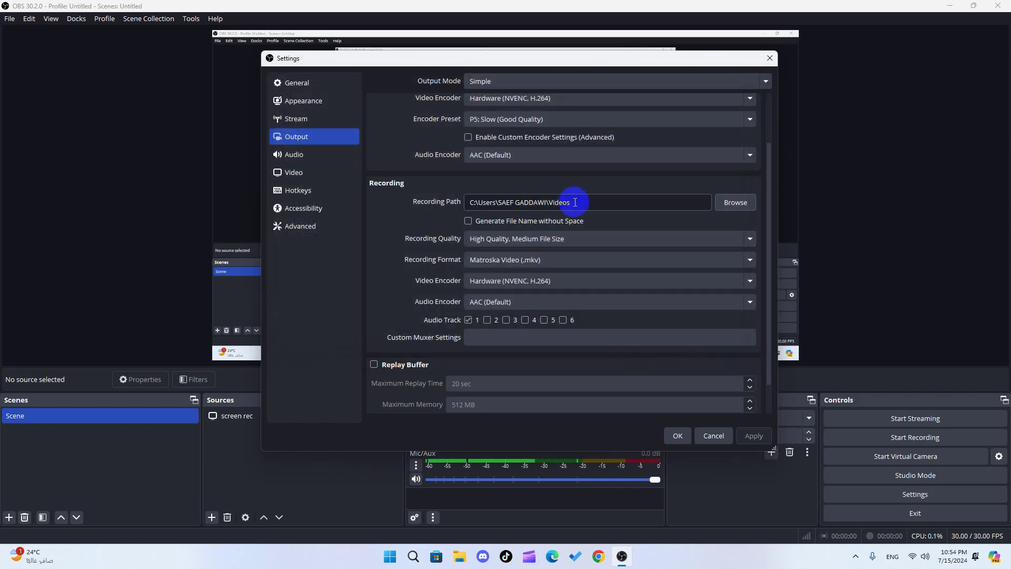
pyautogui.click(724, 202)
pyautogui.click(301, 220)
pyautogui.click(311, 191)
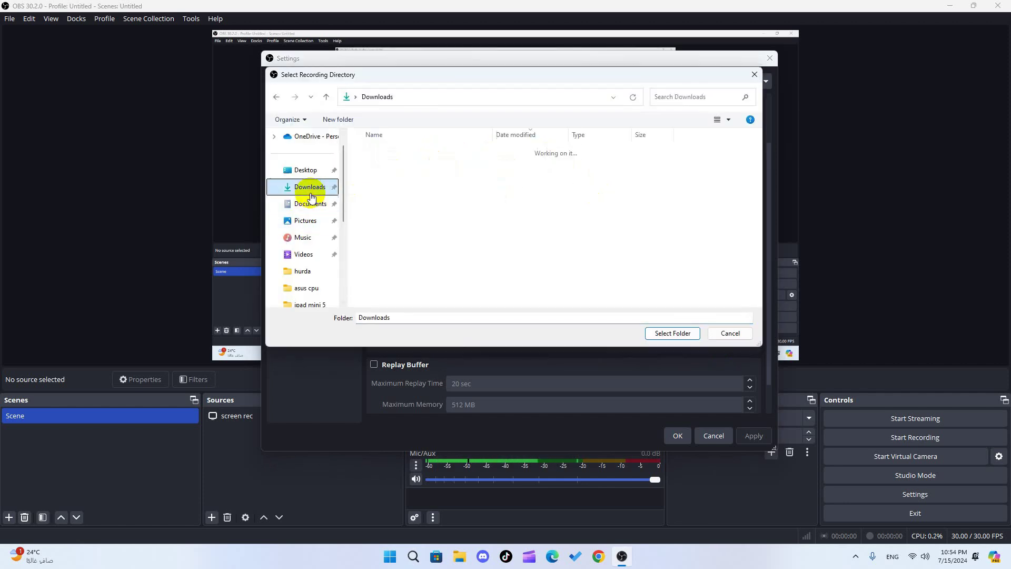
pyautogui.click(300, 169)
pyautogui.click(728, 333)
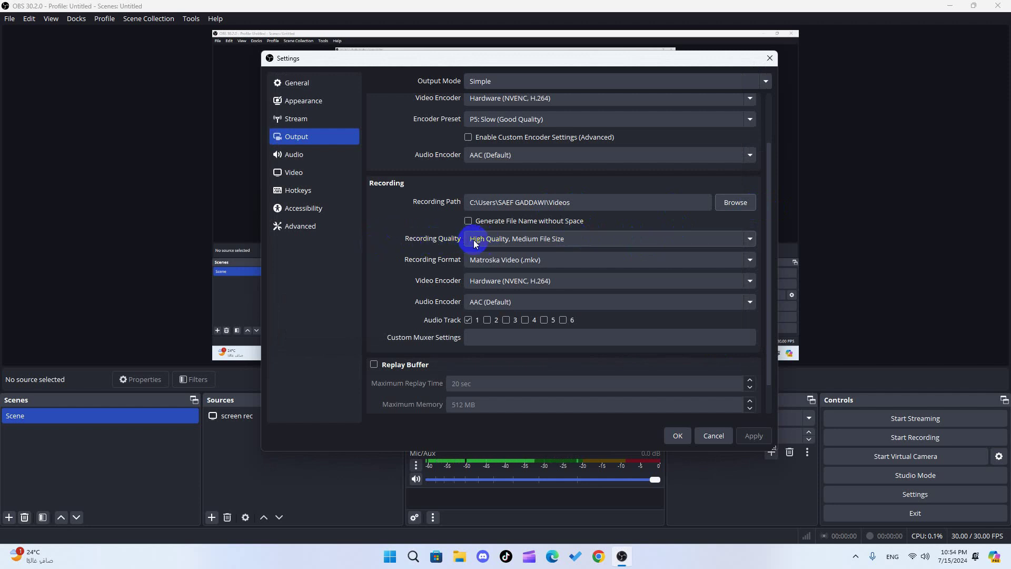
# Choose High Quality, Medium File Size as the recording quality and look through the available recording formats without changing the format
pyautogui.click(544, 243)
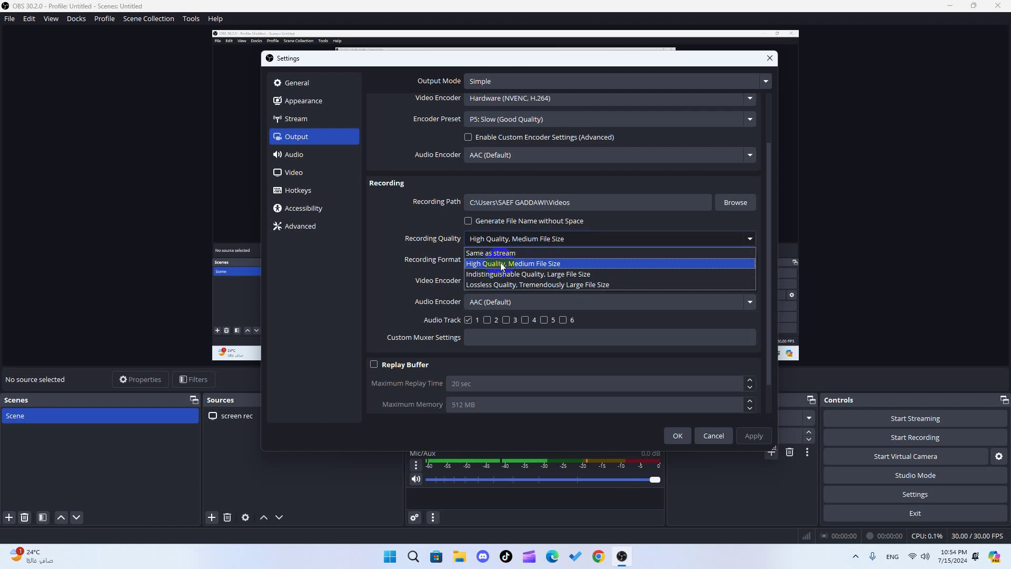
pyautogui.click(547, 264)
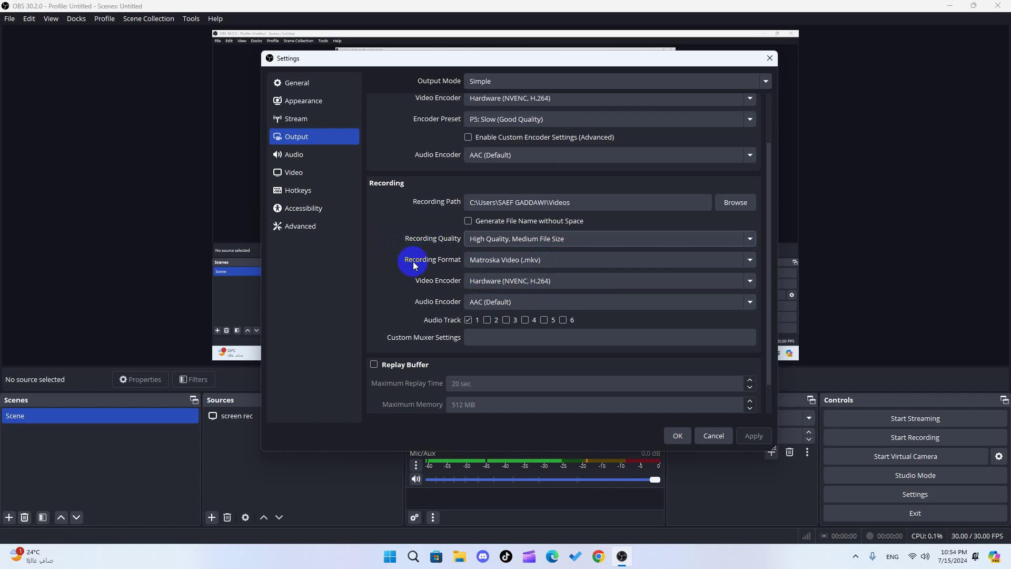
pyautogui.click(483, 264)
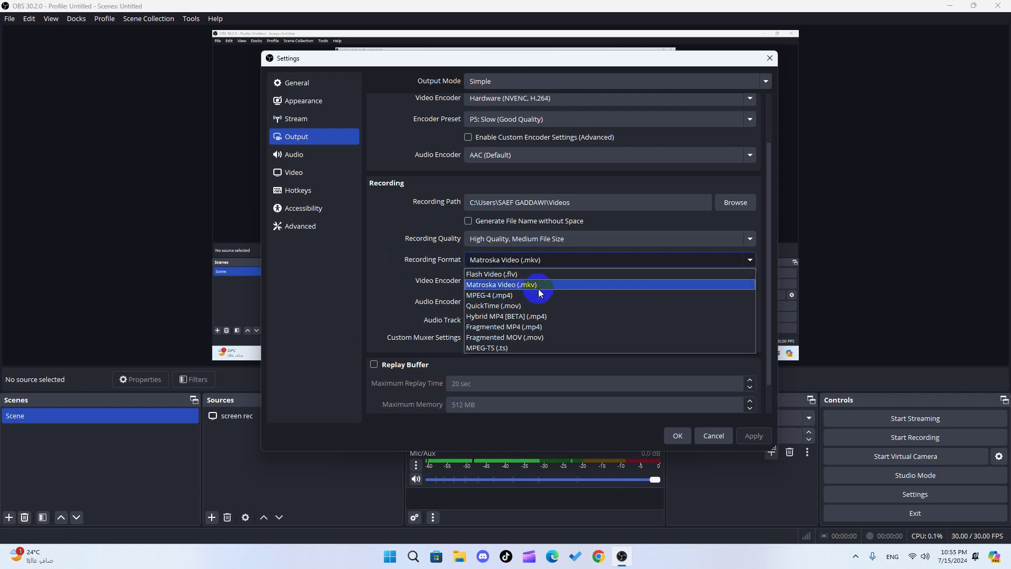
pyautogui.click(390, 266)
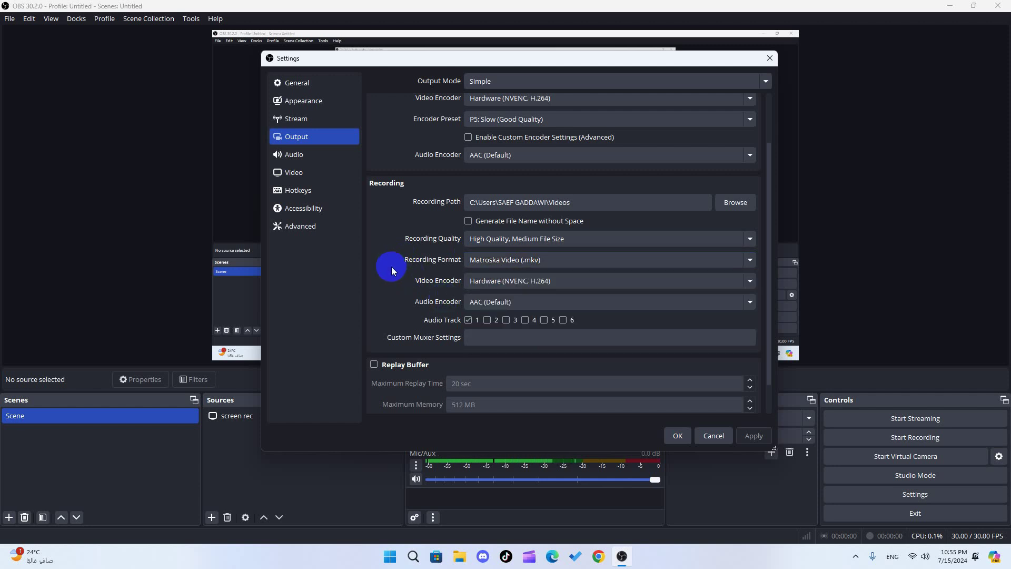
pyautogui.click(484, 259)
pyautogui.click(387, 271)
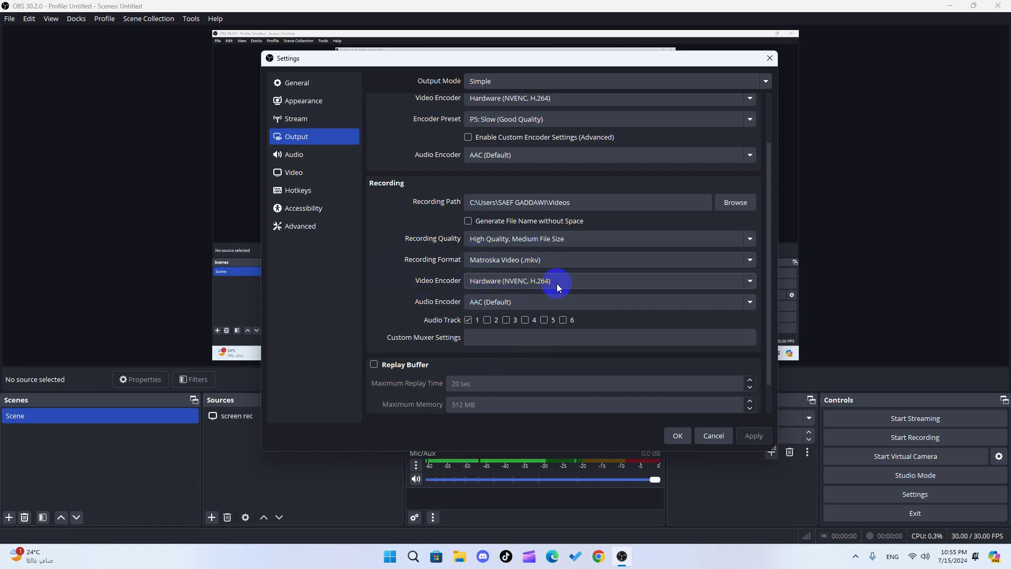
# Check the available recording video encoders without changing the selection, and view the rest of the Output settings
pyautogui.click(596, 283)
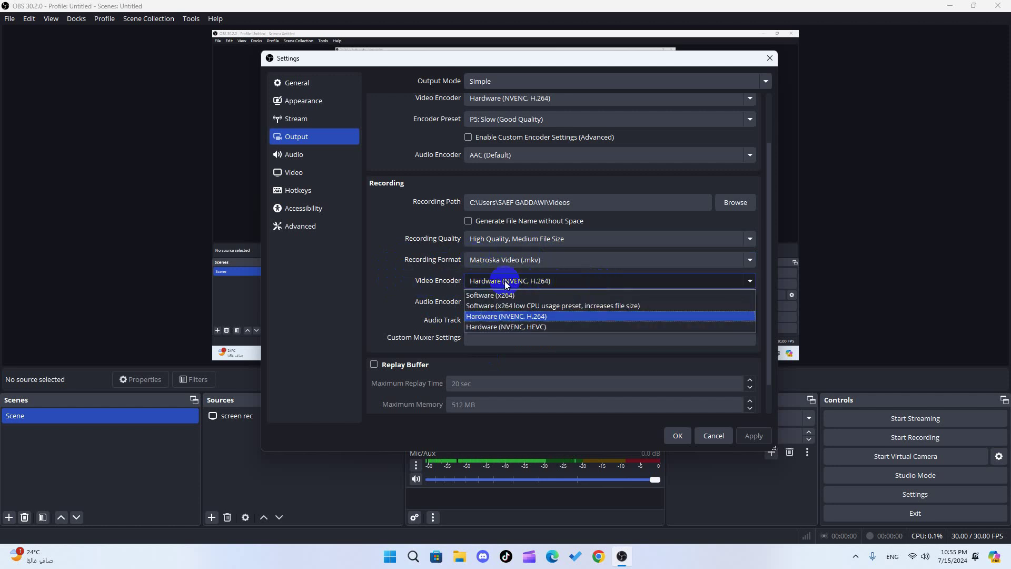
pyautogui.click(396, 279)
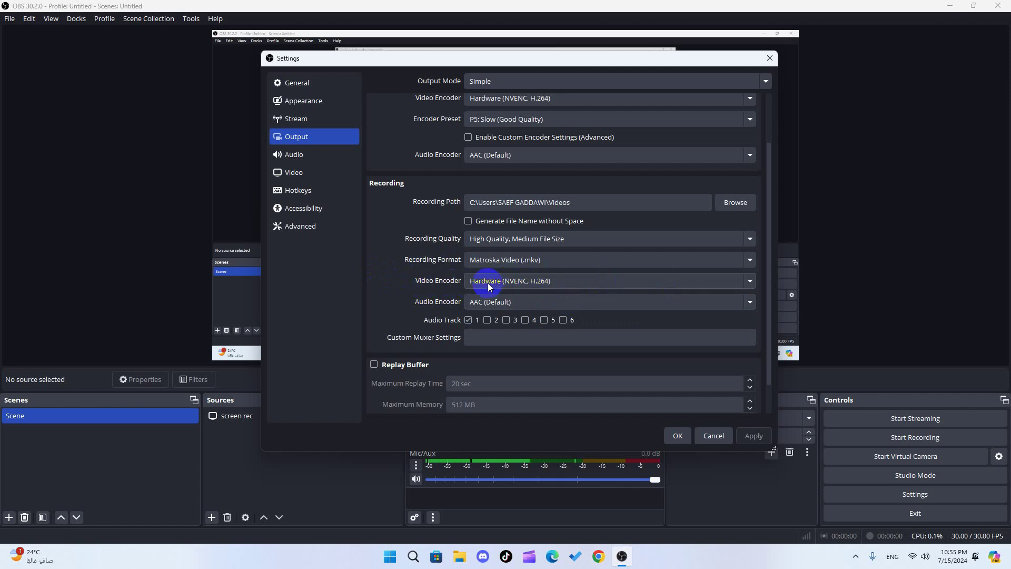
pyautogui.scroll(-1, 410, 275)
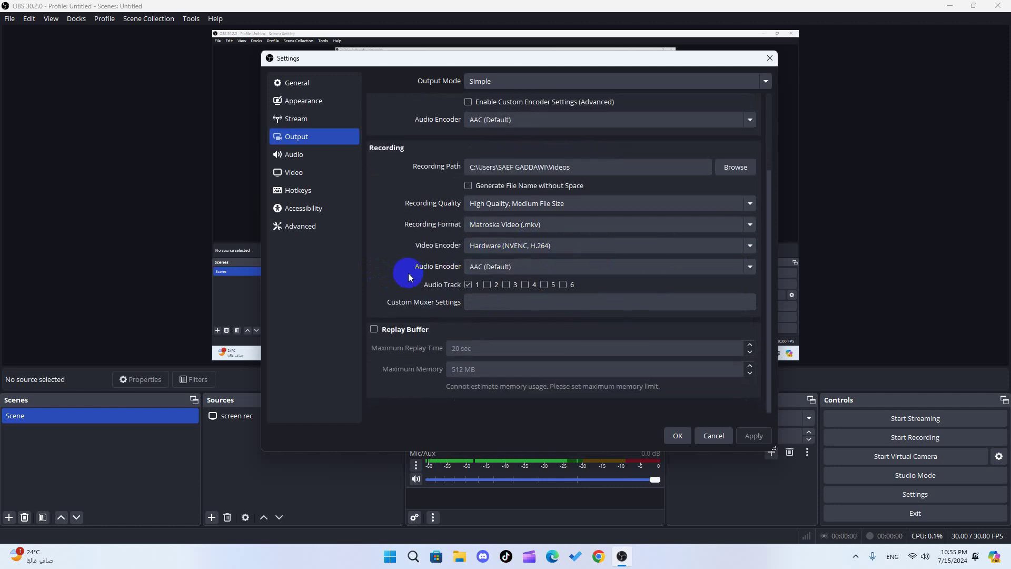
# Review the Audio settings, including the global audio devices, meters, monitoring and push-to-talk options
pyautogui.click(302, 158)
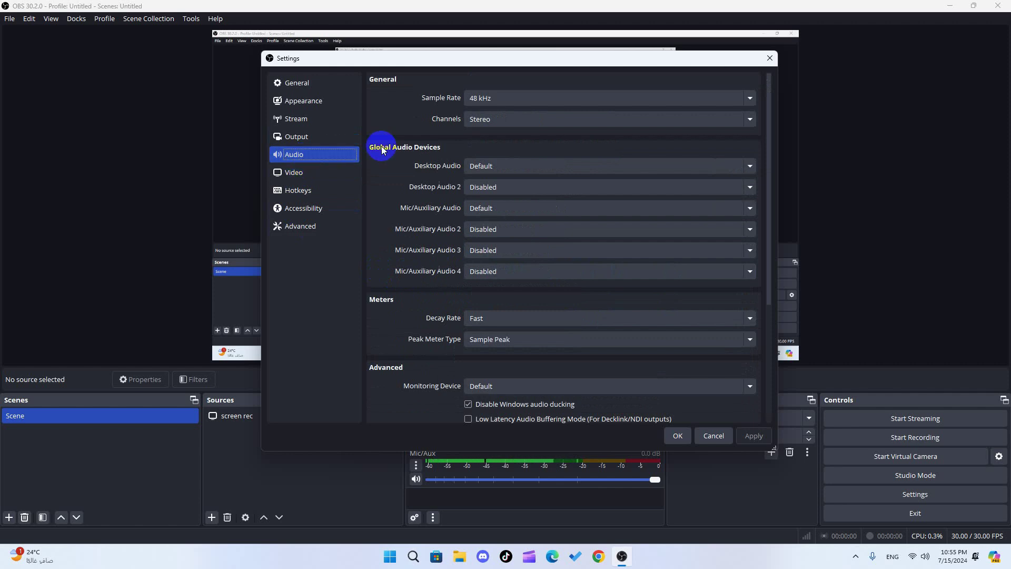
pyautogui.scroll(-1, 413, 253)
pyautogui.scroll(-4, 413, 254)
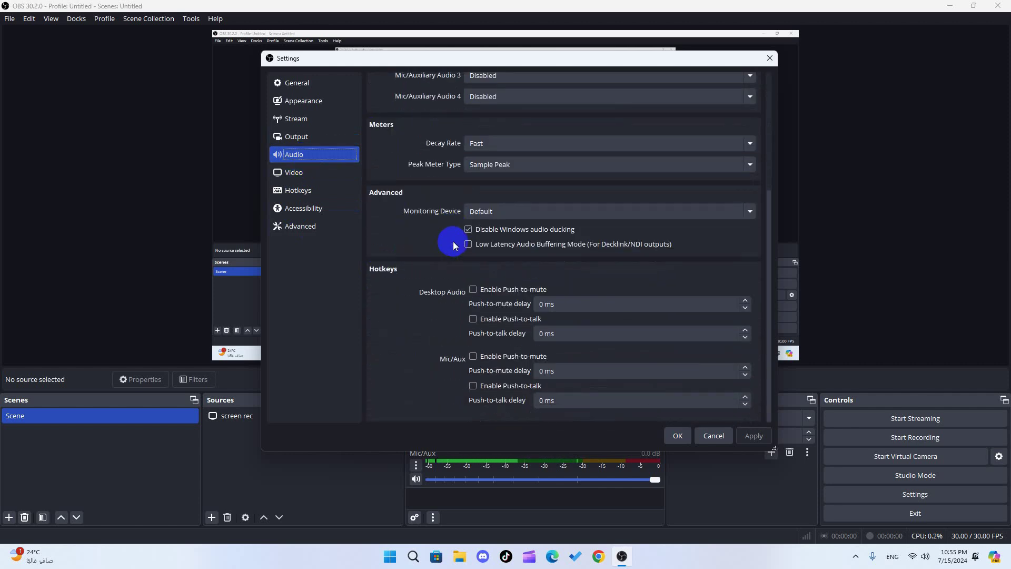
pyautogui.scroll(5, 453, 244)
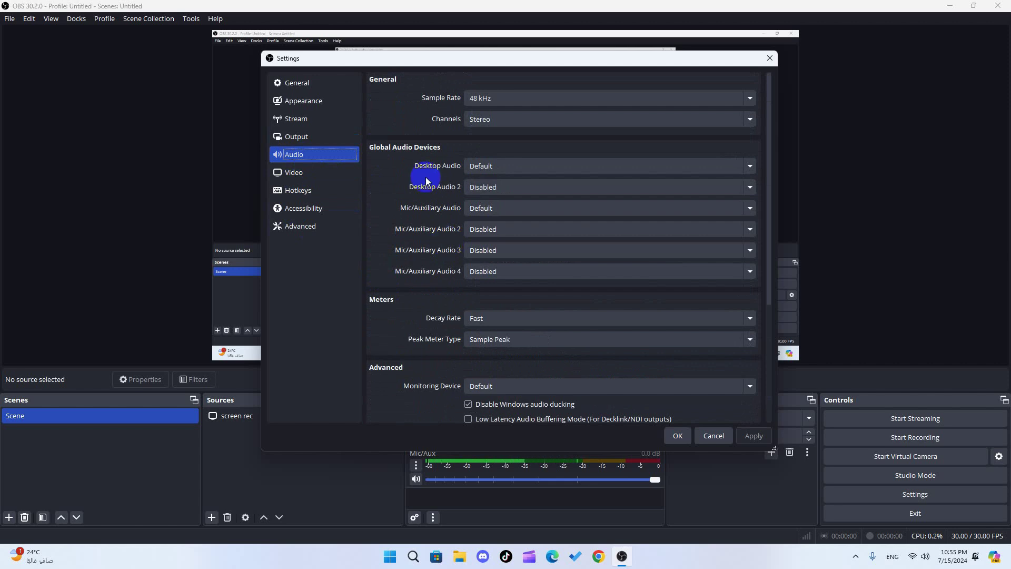
# Review the Video settings and look through the common FPS values without changing the frame rate
pyautogui.click(298, 172)
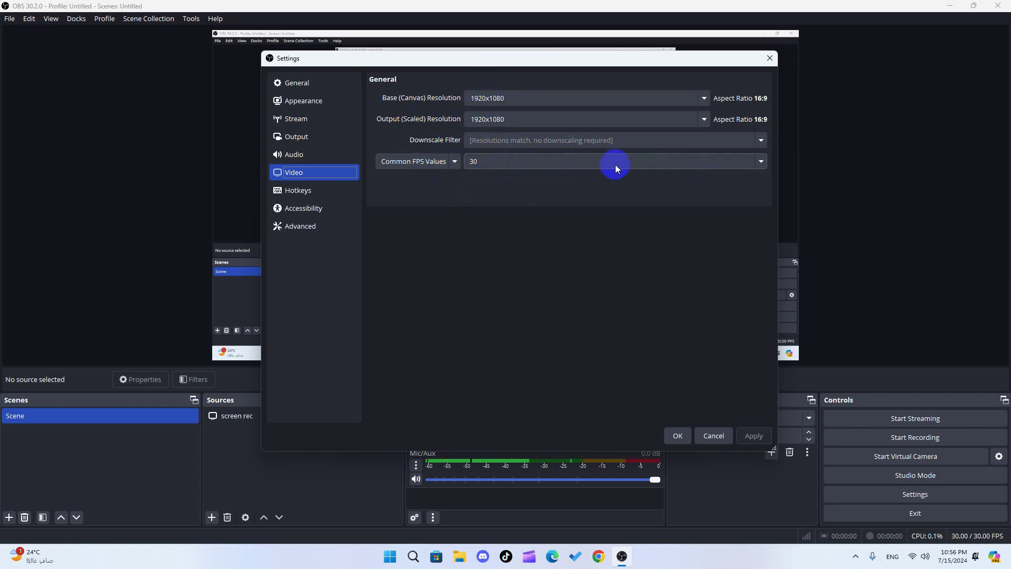
pyautogui.click(763, 165)
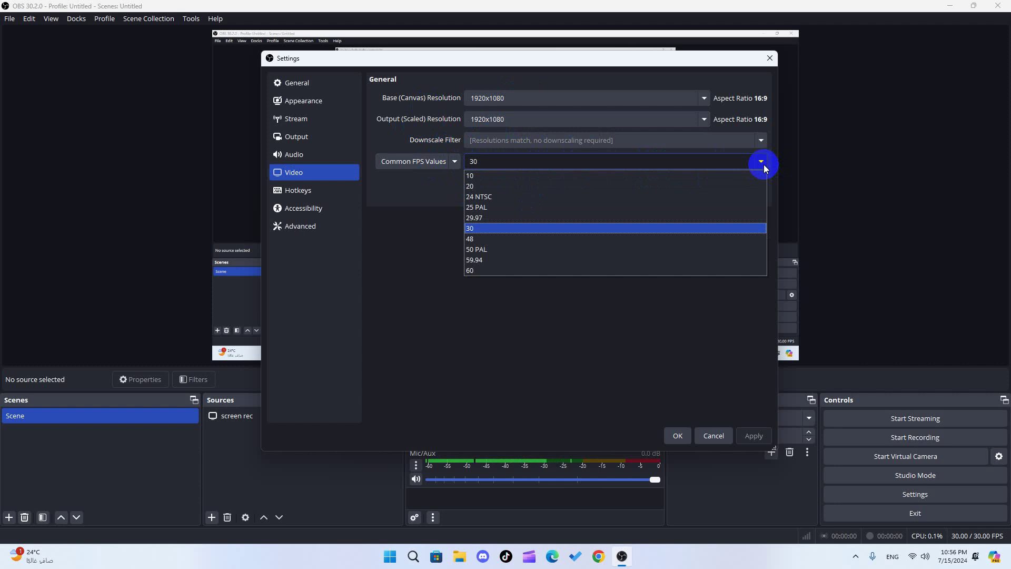
pyautogui.click(594, 347)
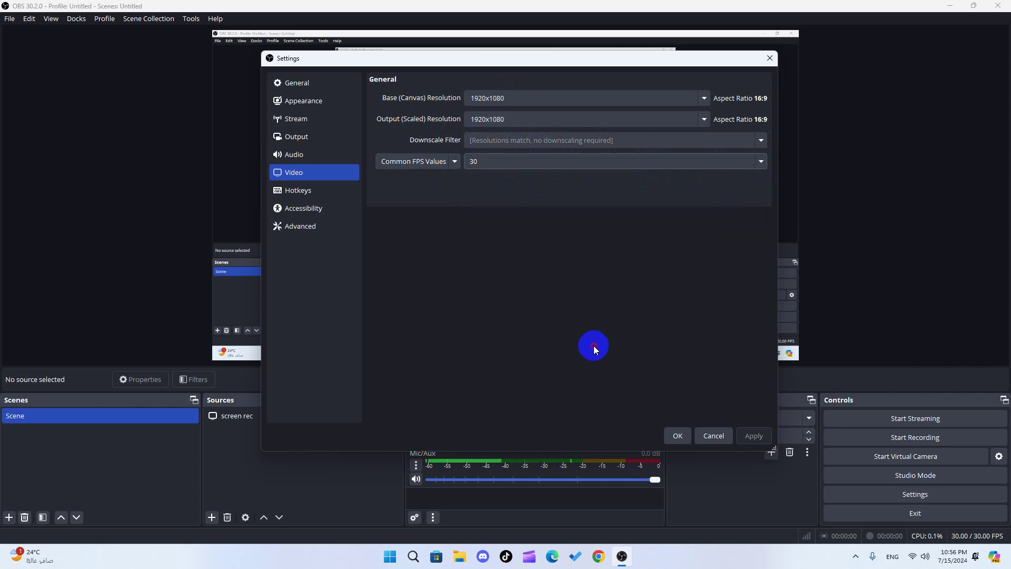
pyautogui.click(548, 164)
pyautogui.click(441, 272)
# Try assigning Ctrl + S as the Start Recording hotkey and clear the assignment again
pyautogui.click(302, 192)
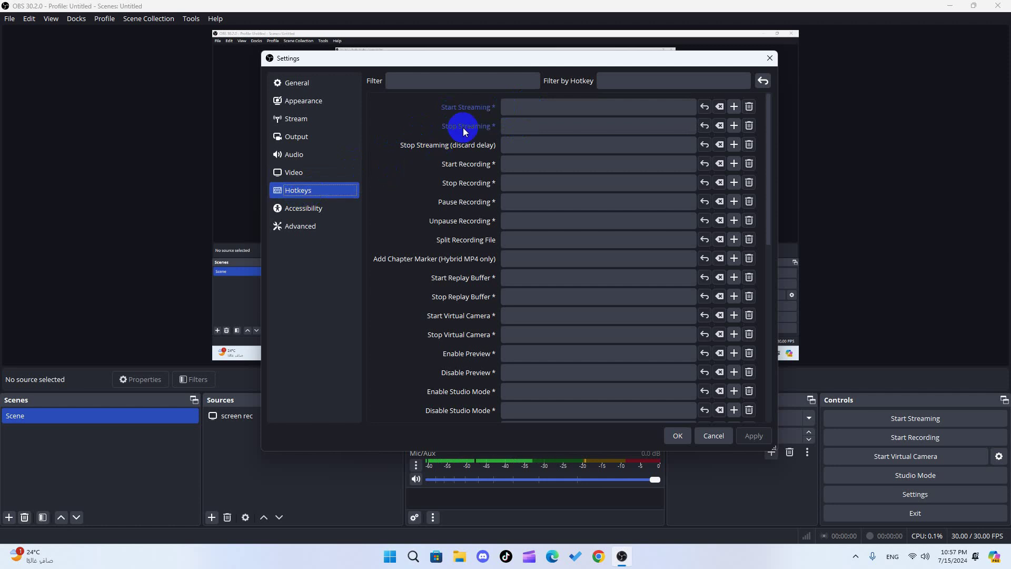
pyautogui.click(535, 107)
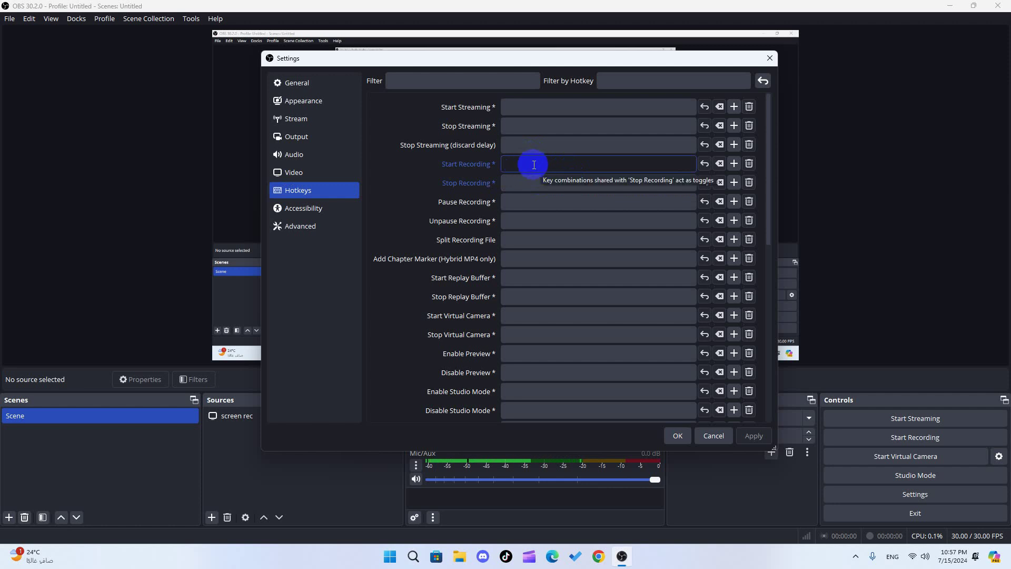
pyautogui.press('ctrl')
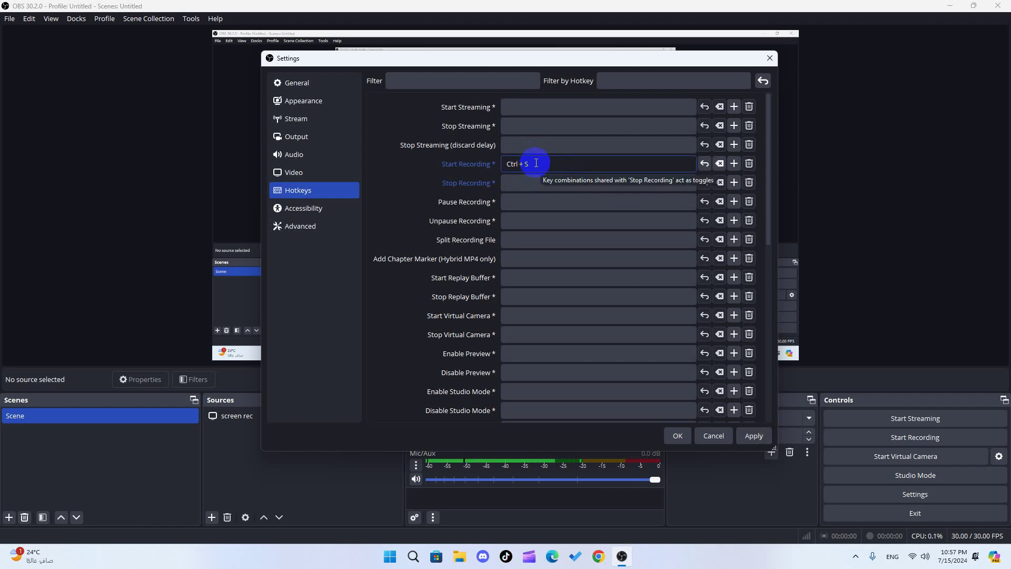
pyautogui.click(525, 181)
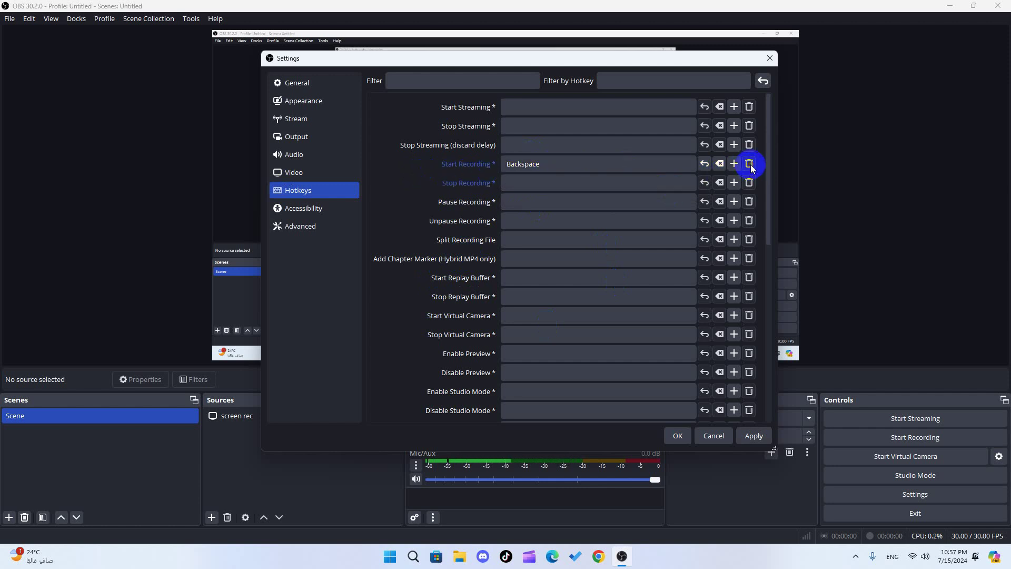
pyautogui.click(719, 164)
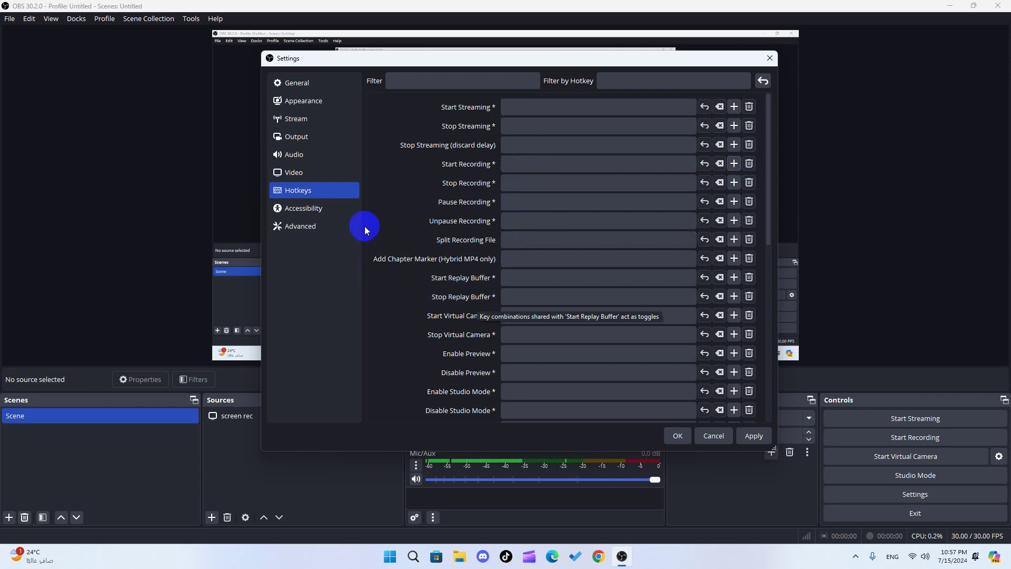
# Look through the full list of hotkeys, including those for the scene, Desktop Audio and Mic/Aux
pyautogui.scroll(-5, 572, 261)
pyautogui.scroll(-4, 570, 264)
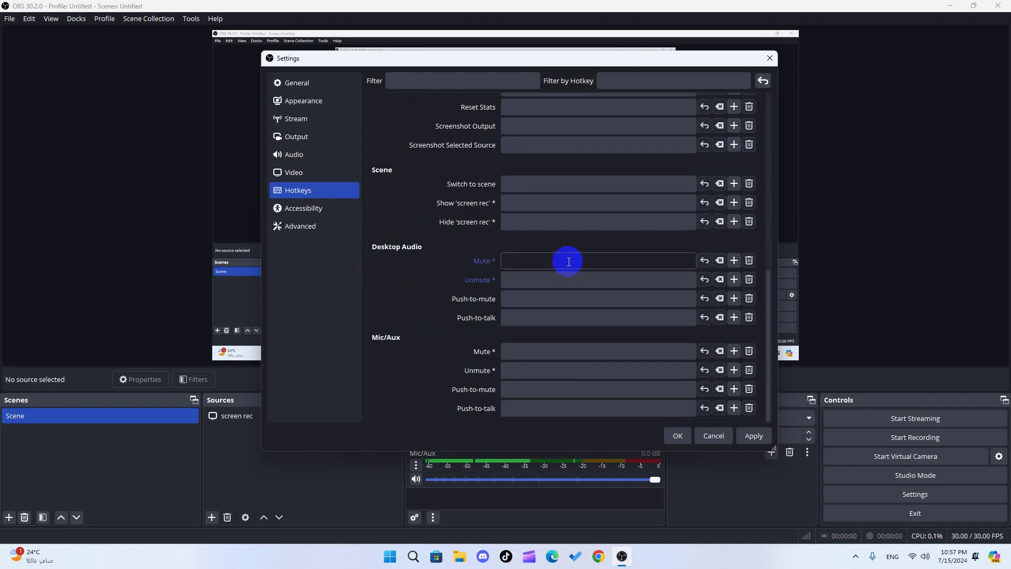
pyautogui.scroll(9, 568, 262)
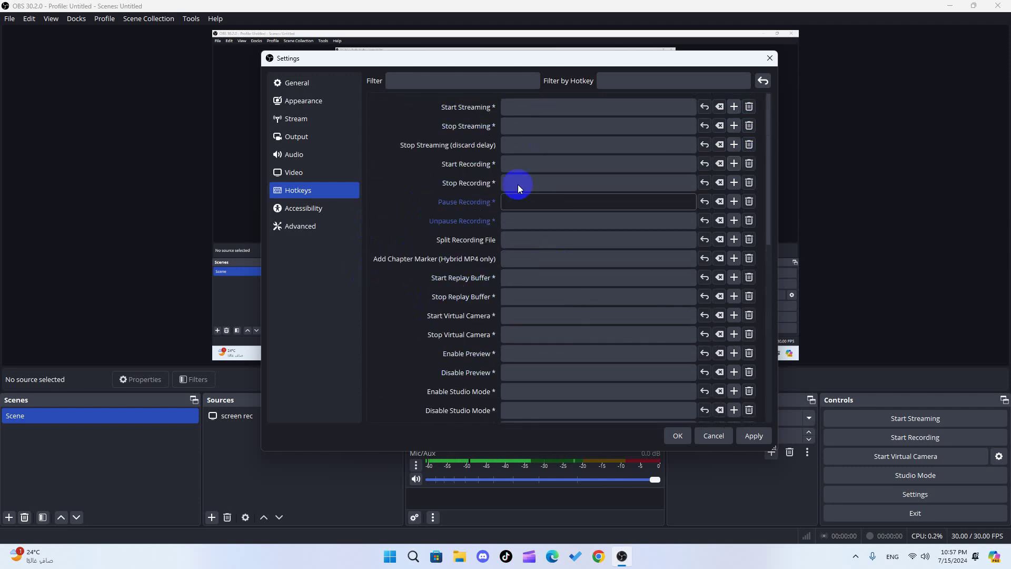
# Review the Advanced settings for video, recording, stream delay, reconnecting and network, and accept the settings
pyautogui.click(314, 226)
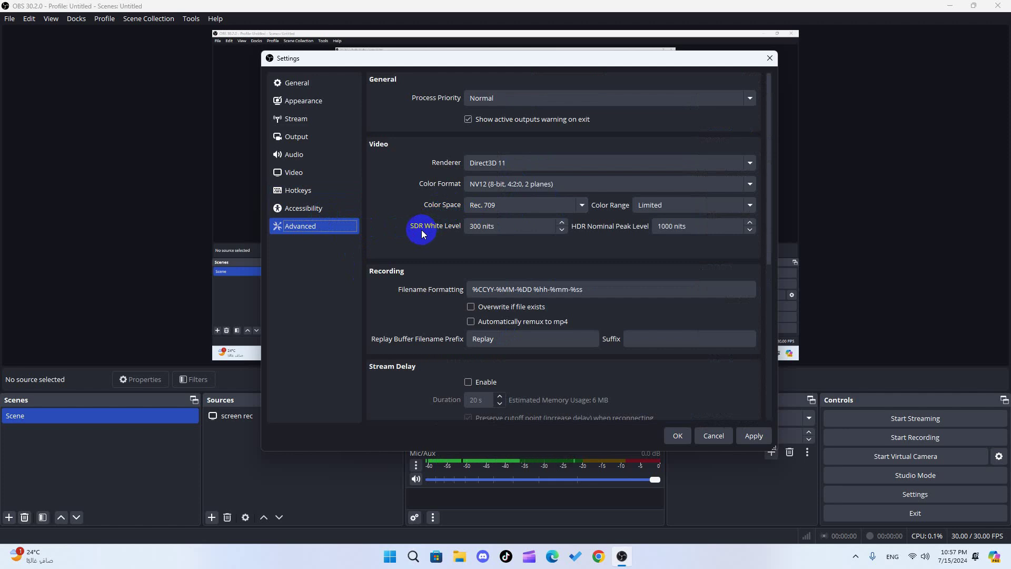
pyautogui.scroll(-1, 451, 204)
pyautogui.scroll(-2, 605, 215)
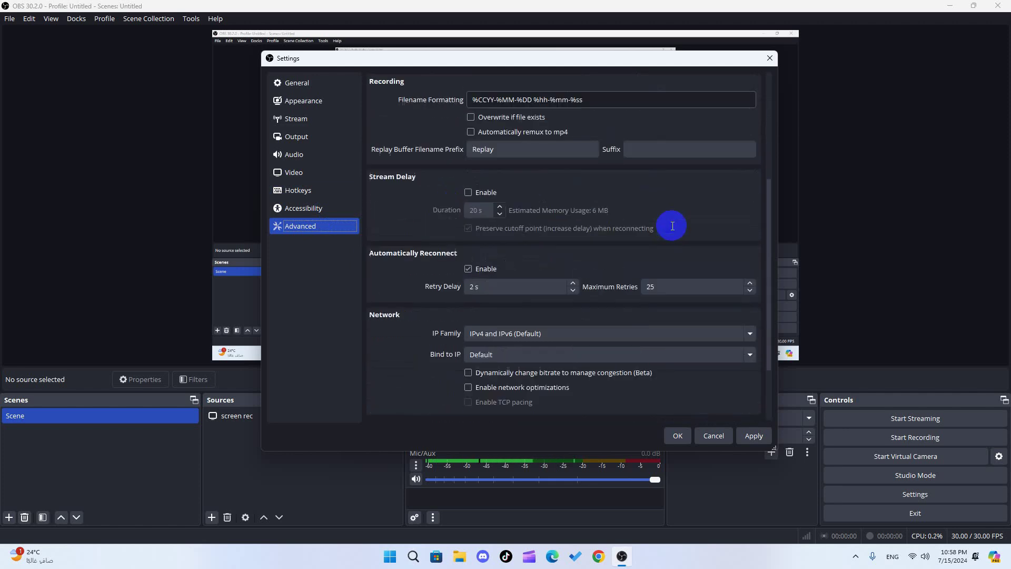
pyautogui.scroll(-6, 672, 226)
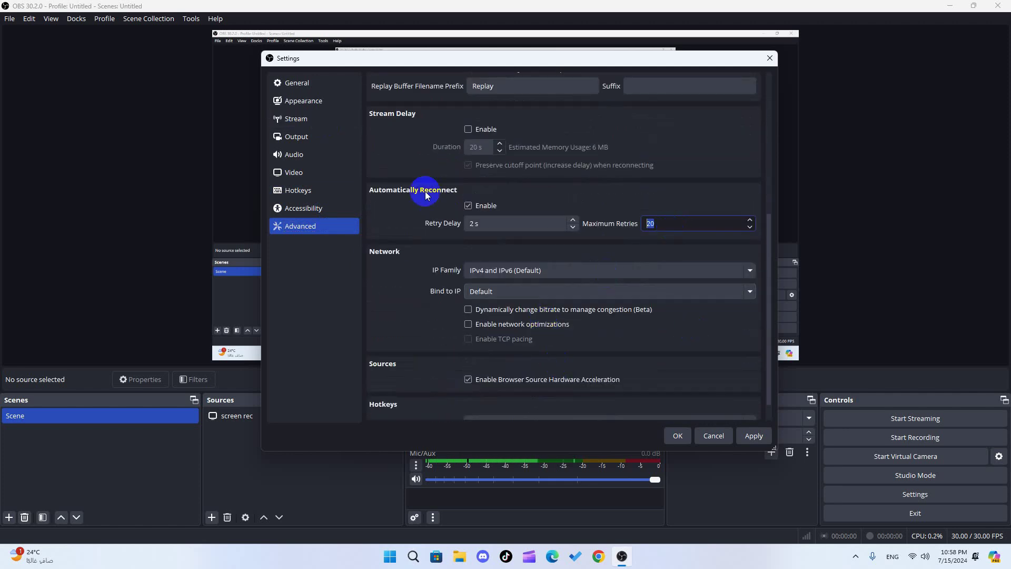
pyautogui.click(678, 436)
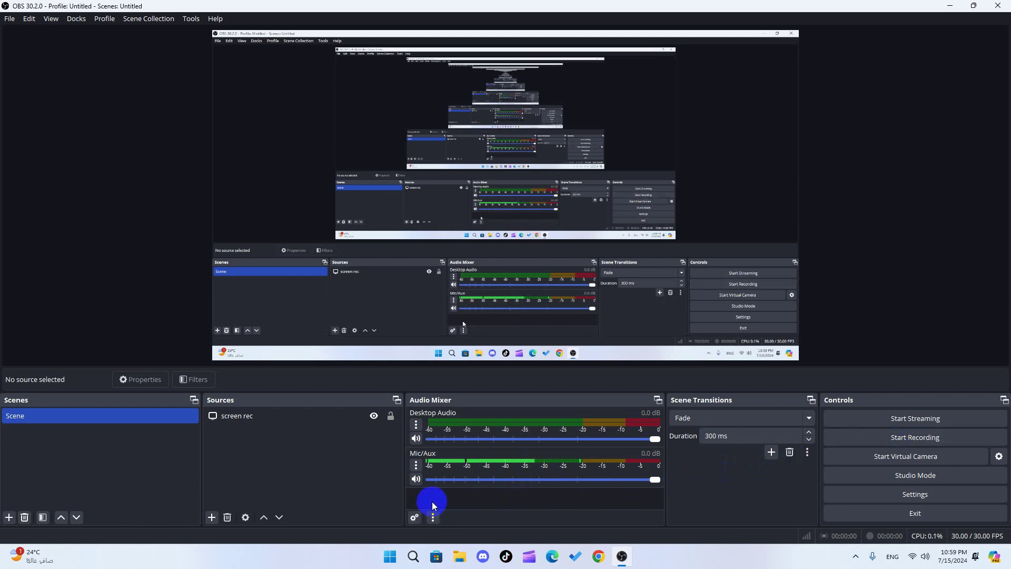
# Set the Mic/Aux audio device to Microphone (Realtek(R) Audio) and accept the properties
pyautogui.click(415, 465)
pyautogui.click(609, 470)
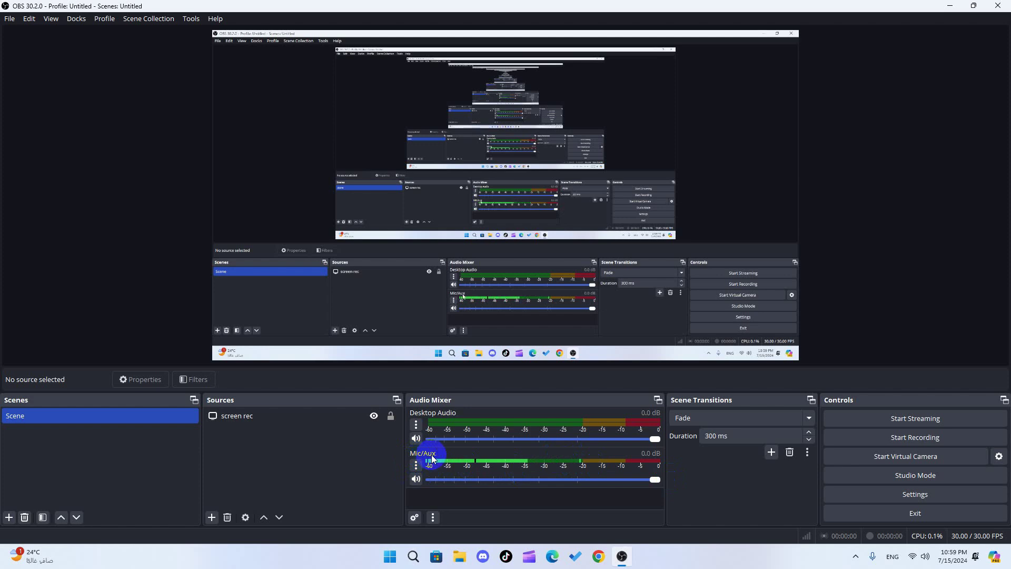
pyautogui.click(415, 466)
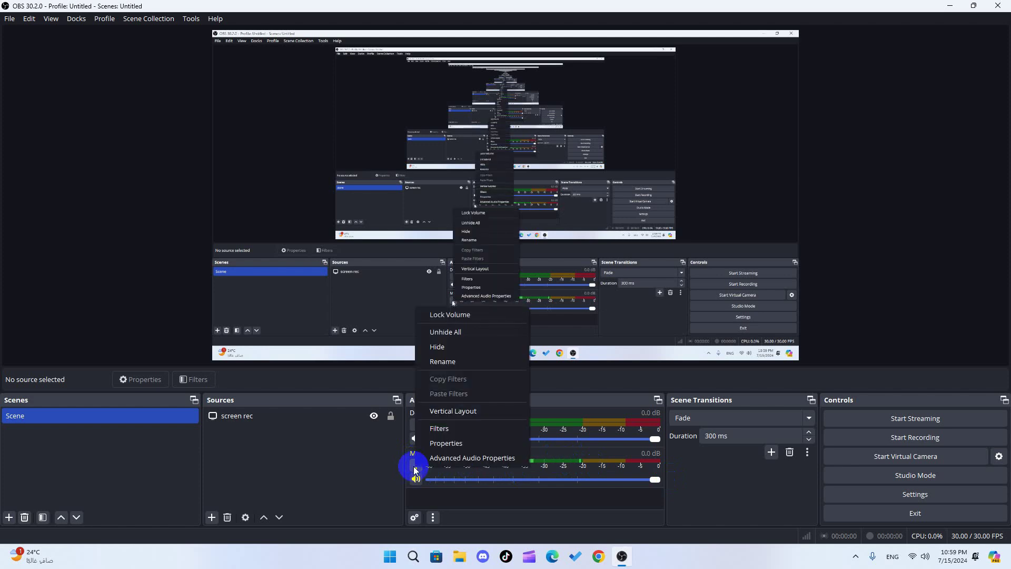
pyautogui.click(453, 445)
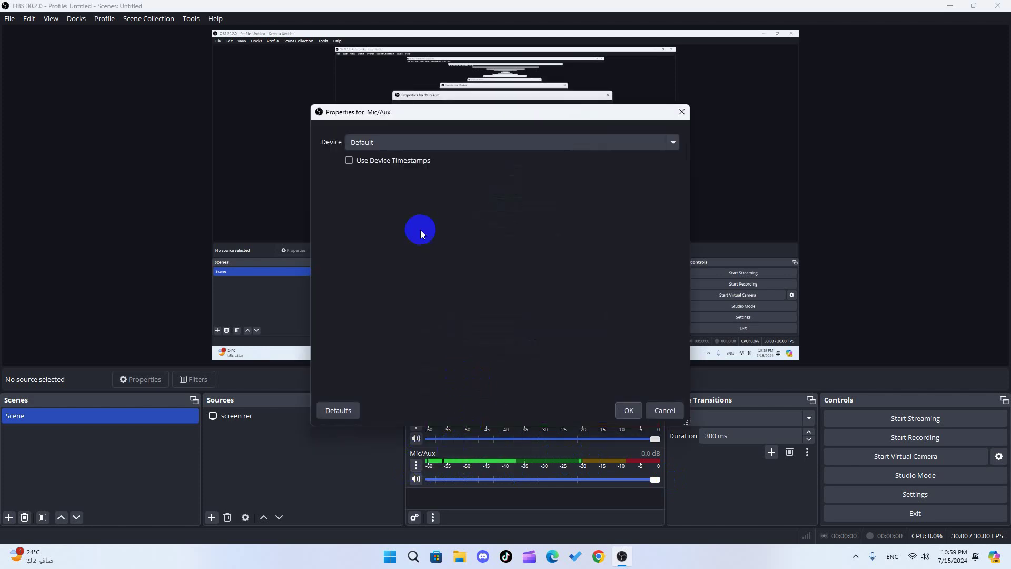
pyautogui.click(375, 142)
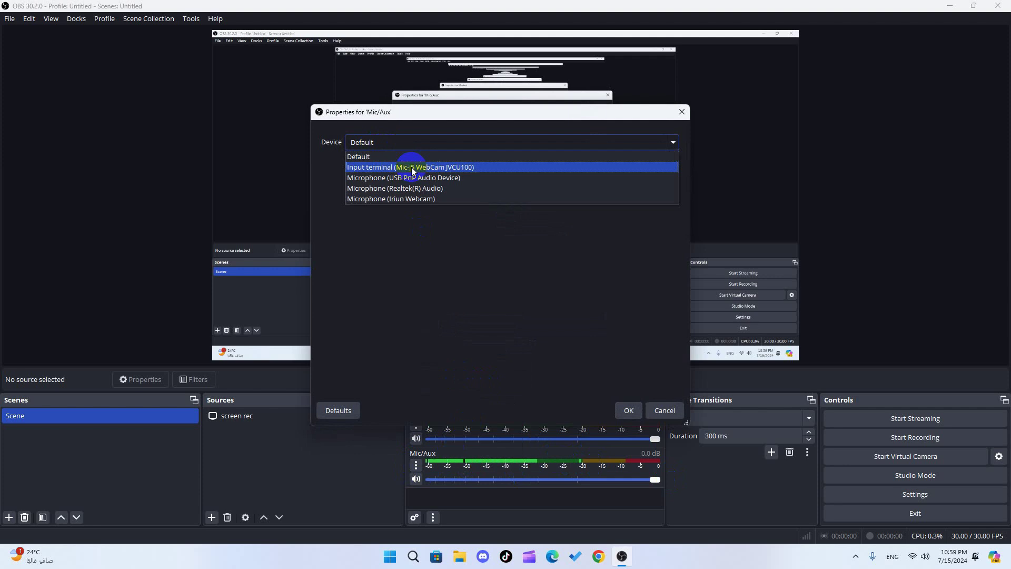
pyautogui.click(377, 190)
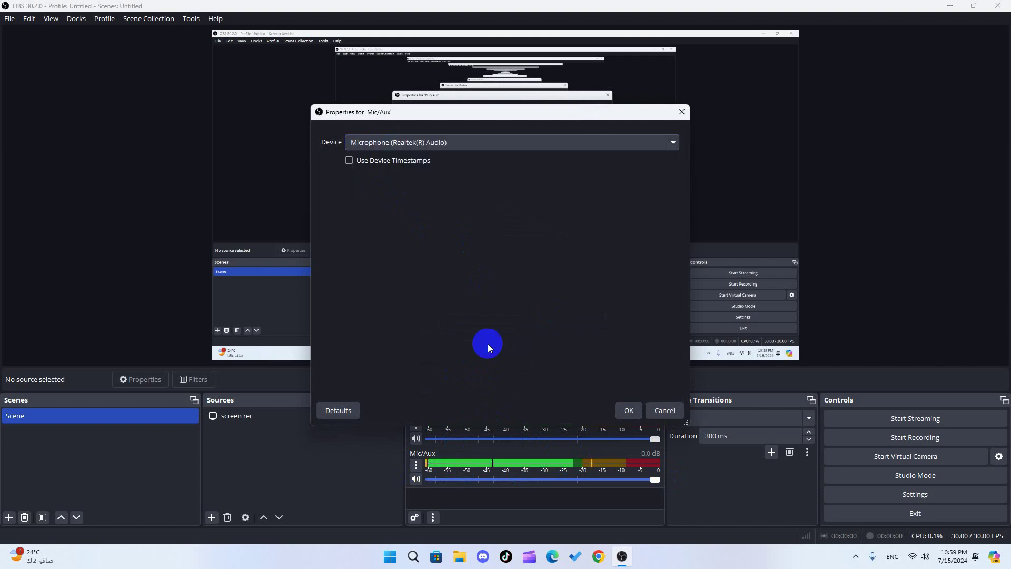
pyautogui.click(625, 411)
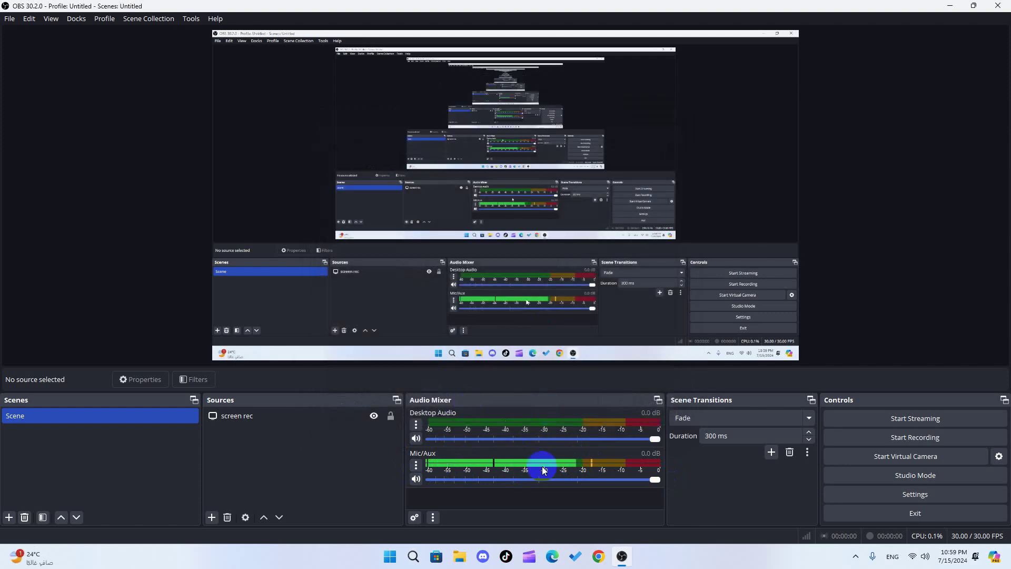
# Look through the input devices available for Mic/Aux and leave its properties without changing the device
pyautogui.click(416, 465)
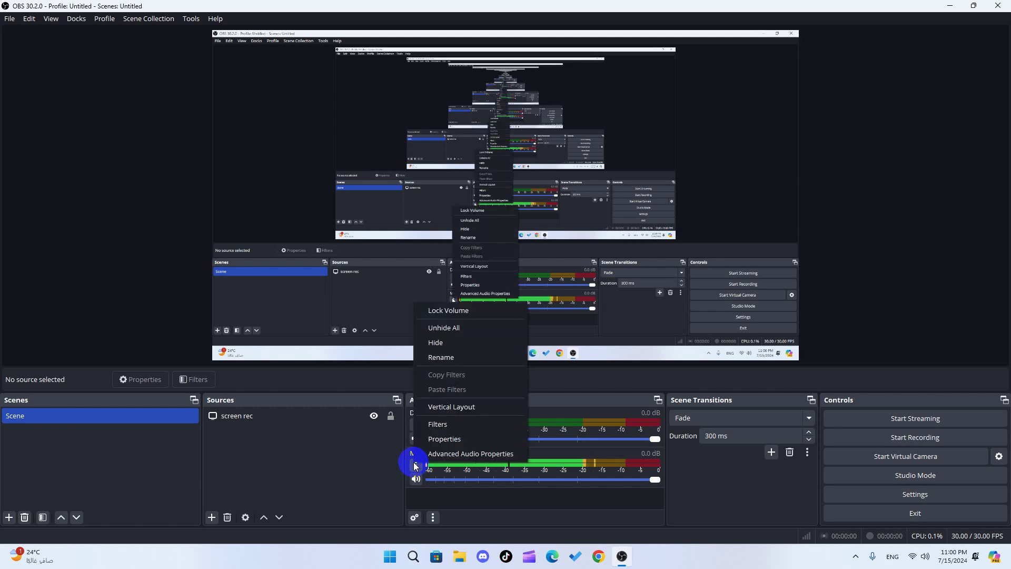
pyautogui.click(445, 438)
pyautogui.click(382, 143)
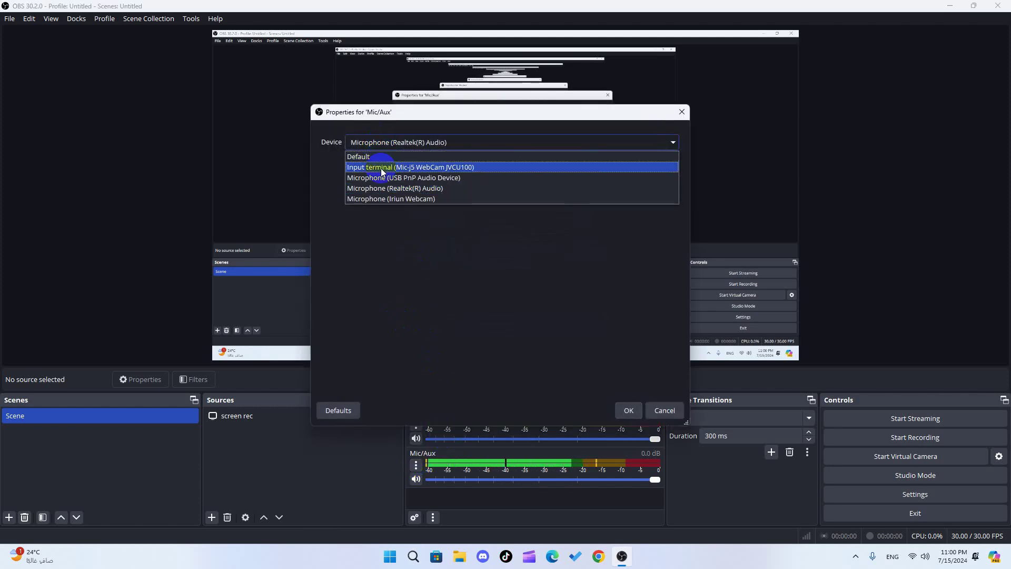
pyautogui.click(400, 247)
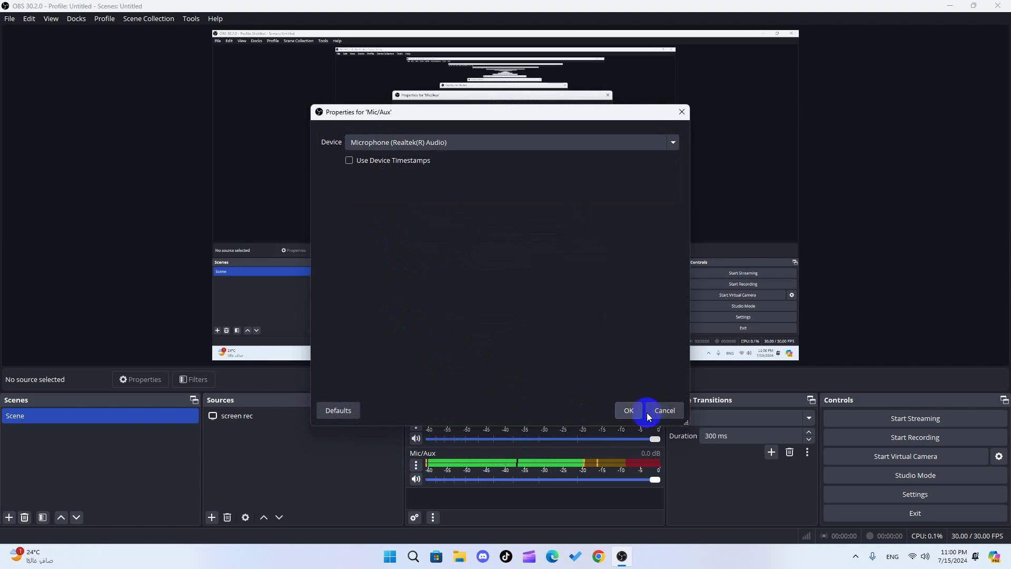
pyautogui.click(453, 143)
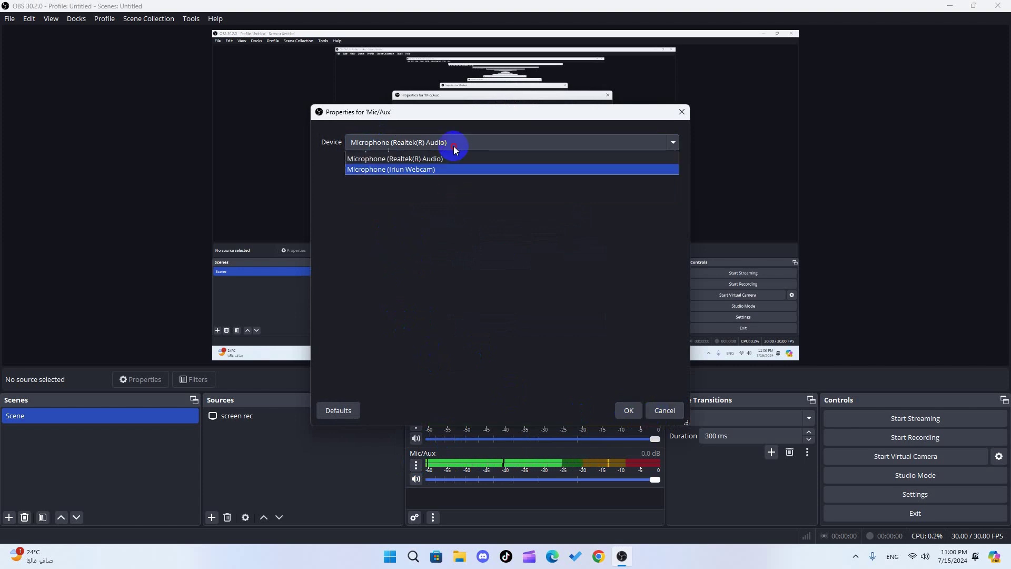
pyautogui.click(487, 131)
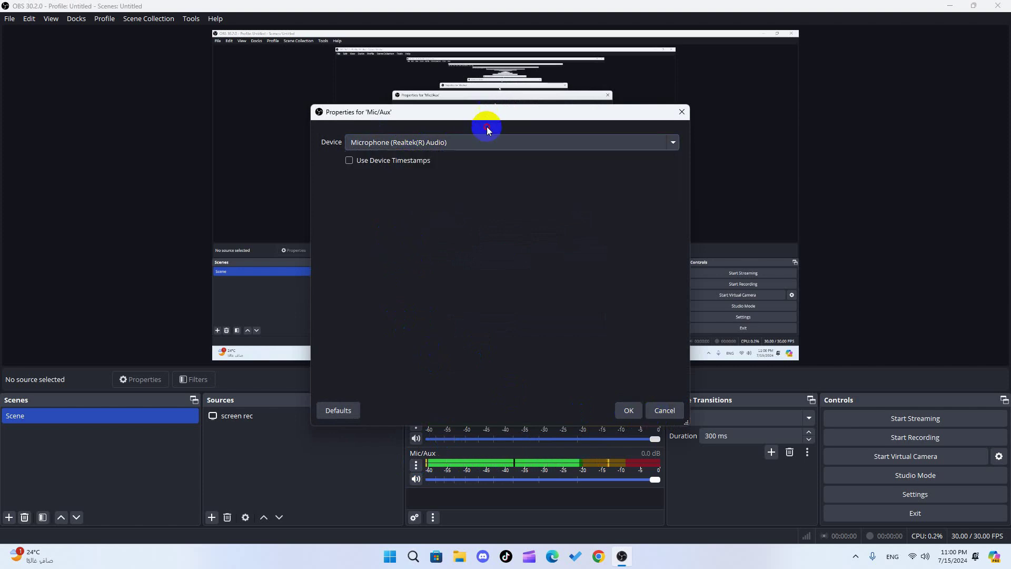
pyautogui.click(671, 141)
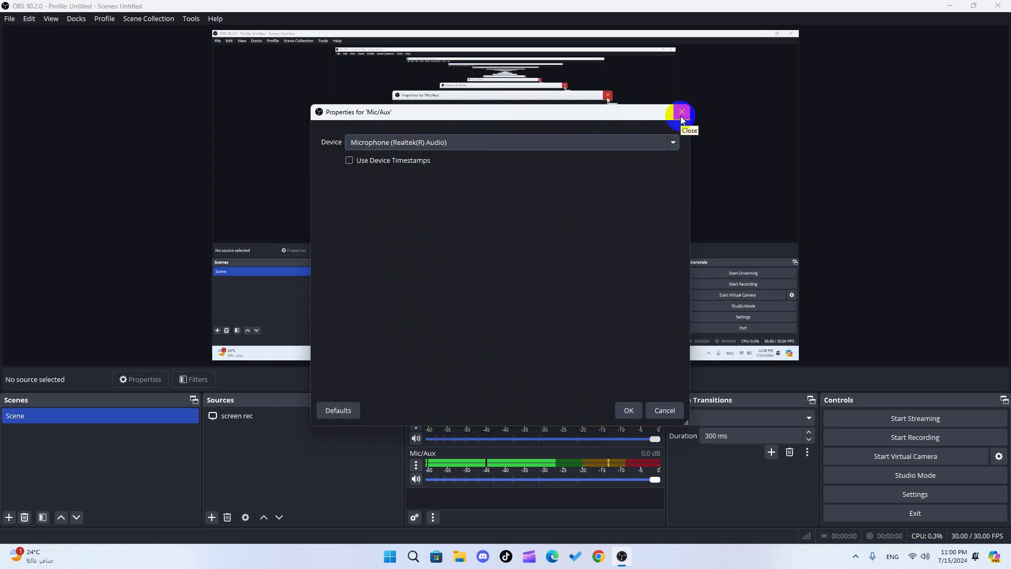
pyautogui.click(649, 144)
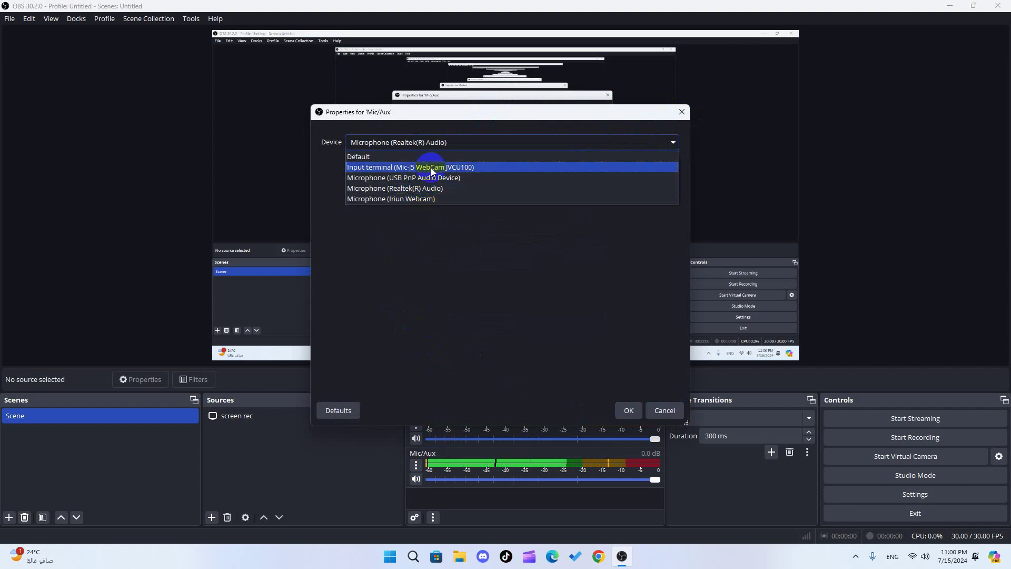
pyautogui.click(421, 188)
pyautogui.click(663, 410)
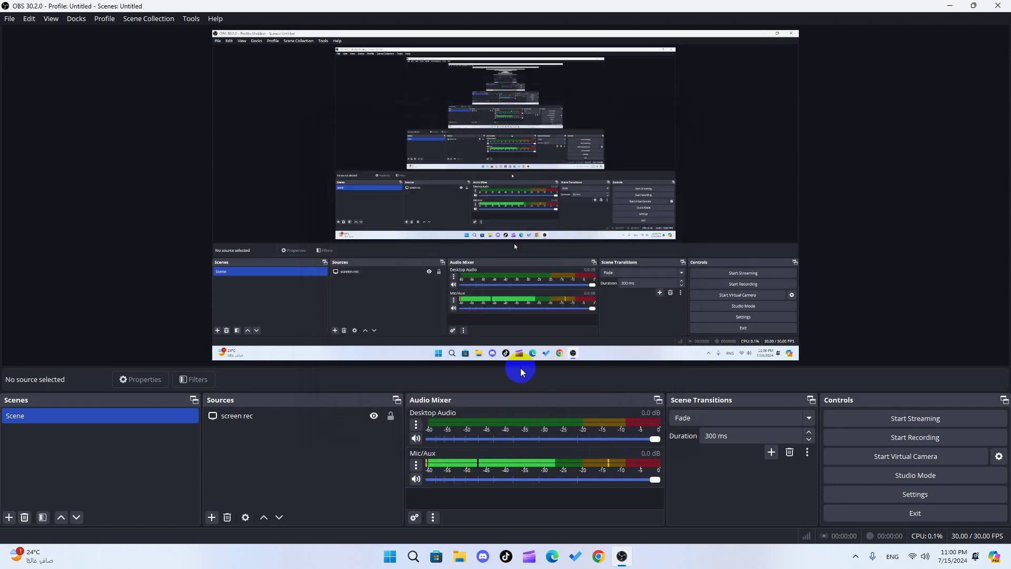
# Review the audio filter types that can be added to Mic/Aux and close the filters without adding one
pyautogui.click(415, 466)
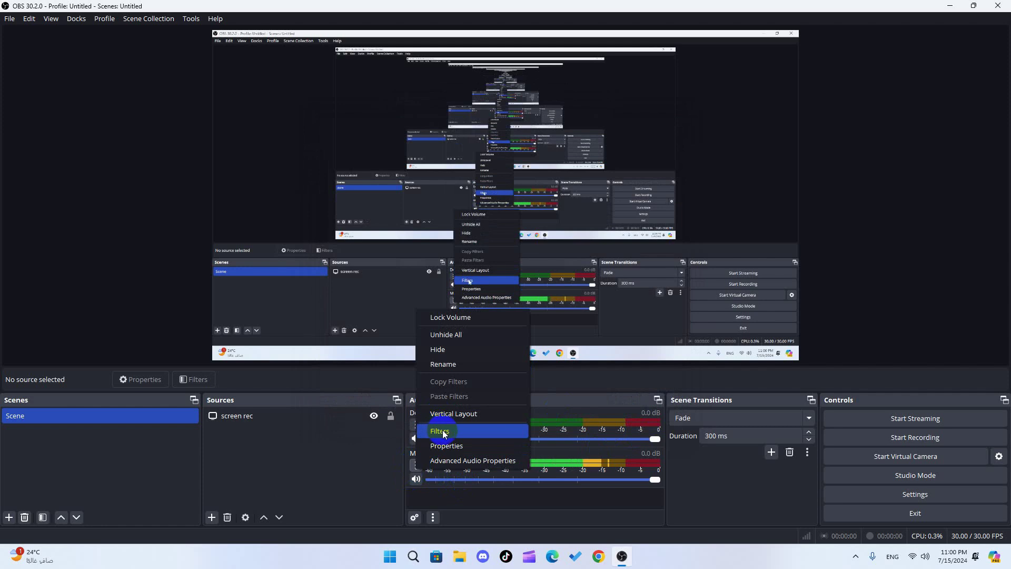
pyautogui.click(446, 432)
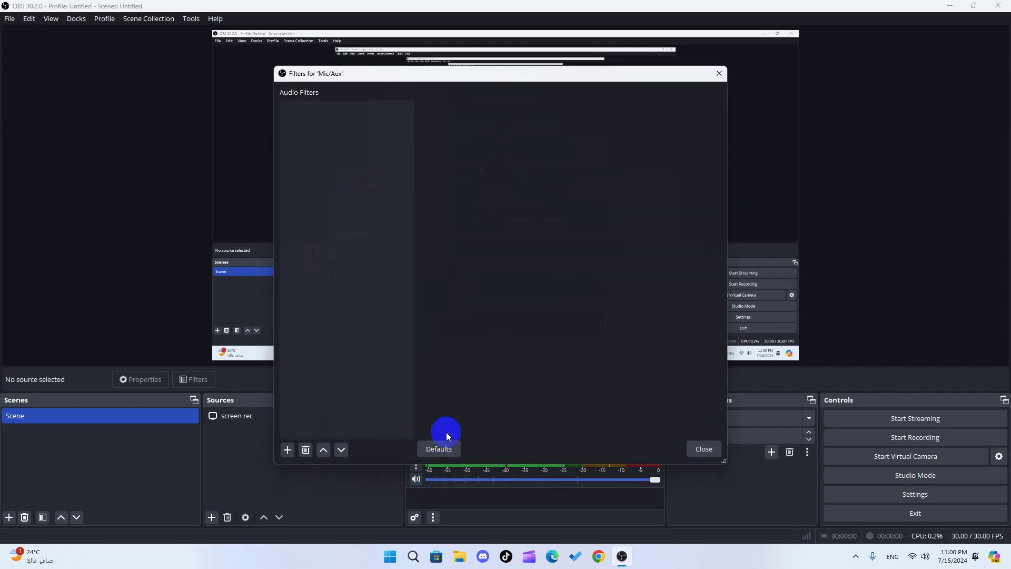
pyautogui.click(287, 450)
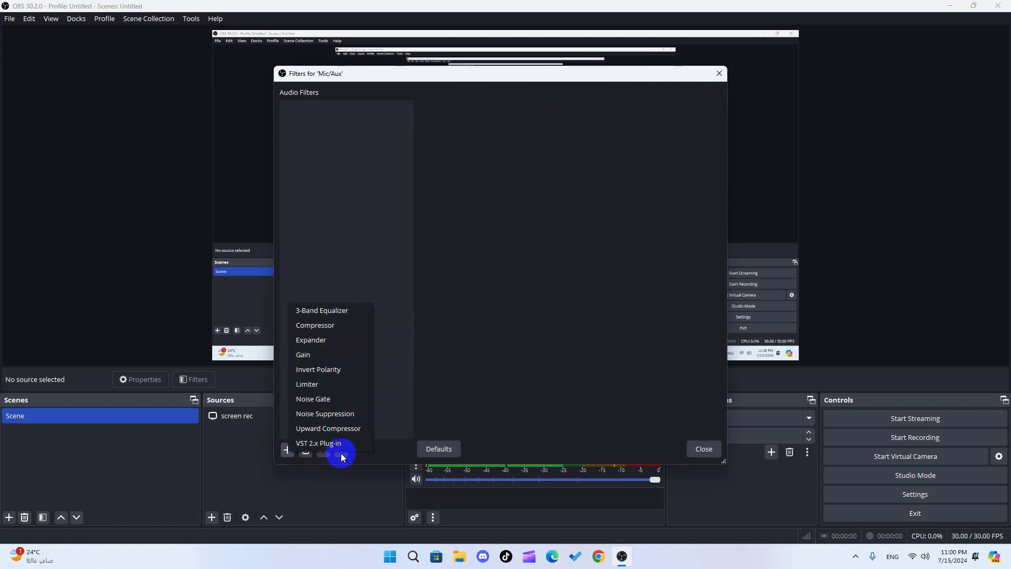
pyautogui.click(383, 260)
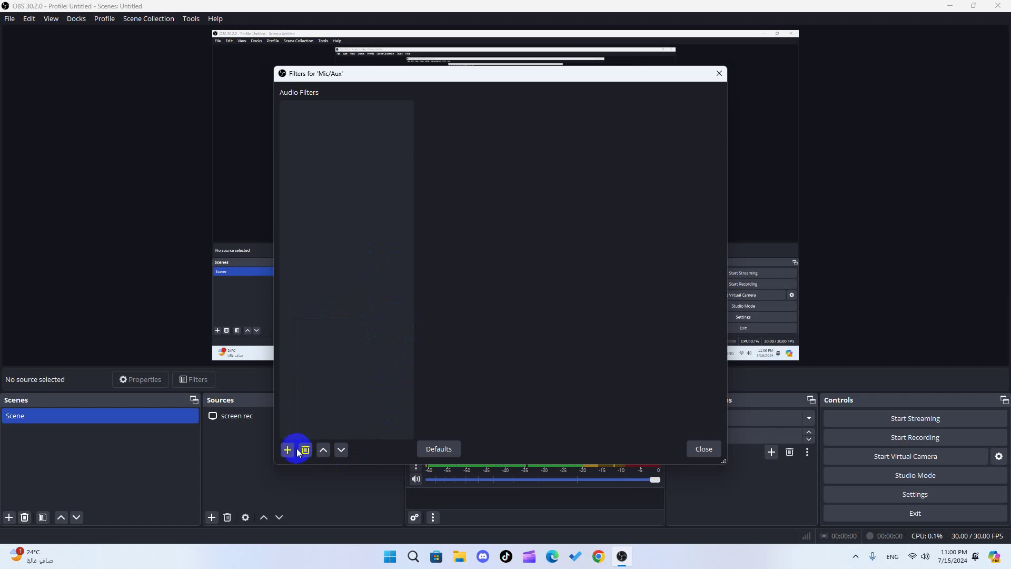
pyautogui.click(288, 449)
pyautogui.click(376, 272)
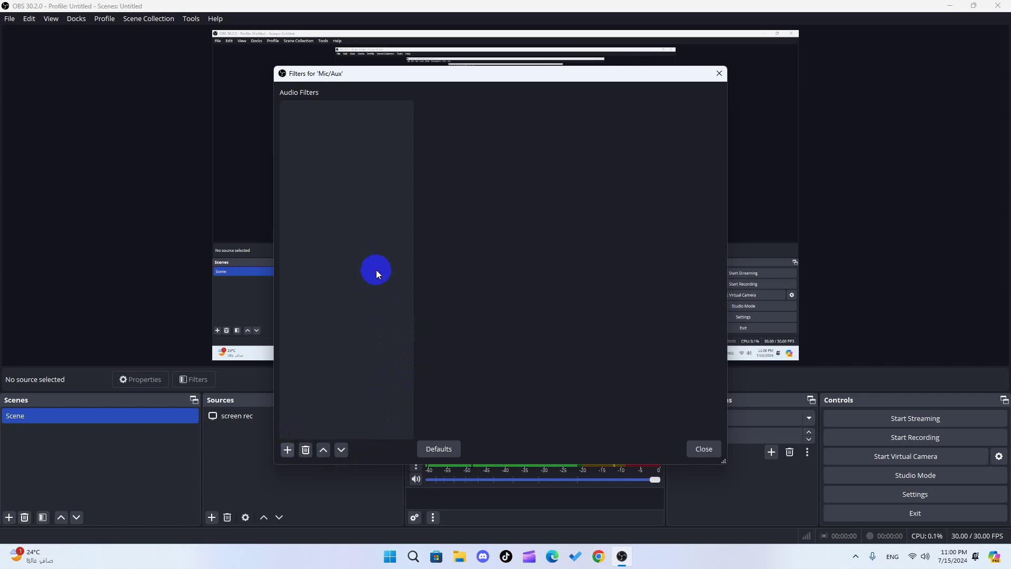
pyautogui.click(287, 450)
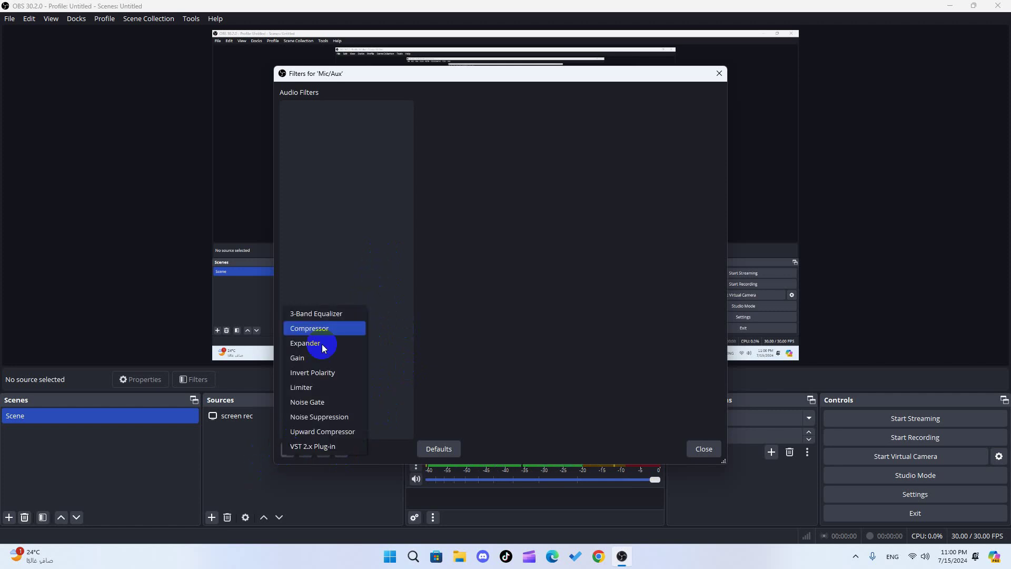
pyautogui.click(383, 381)
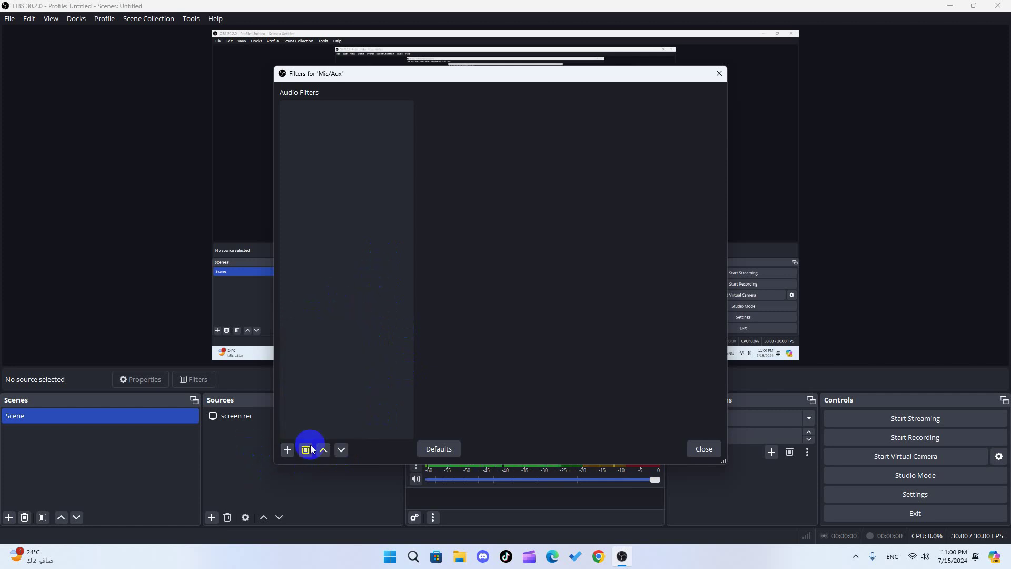
pyautogui.click(704, 450)
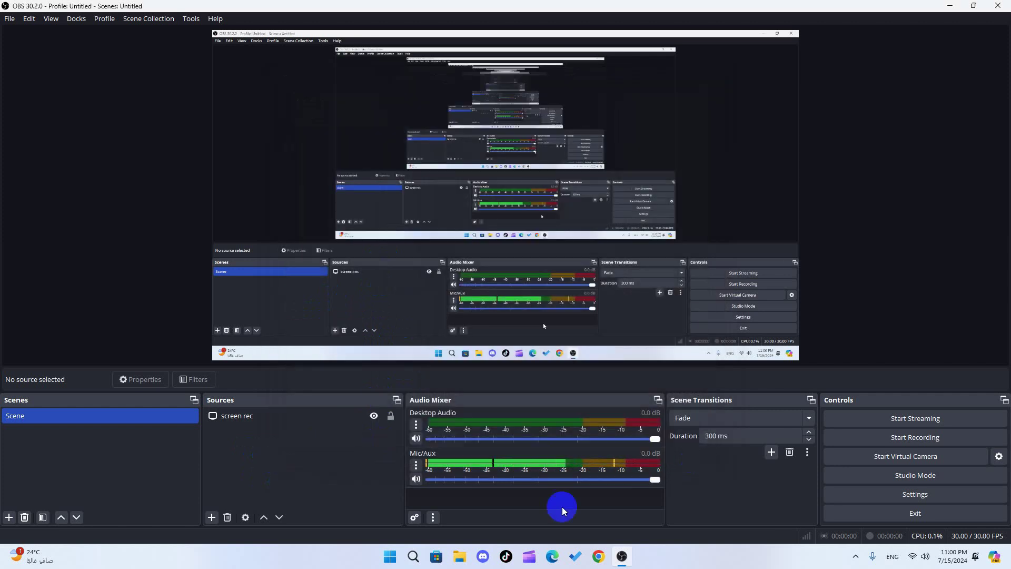
# Raise the Mic/Aux volume to 8.0 dB in the Advanced Audio Properties
pyautogui.click(413, 520)
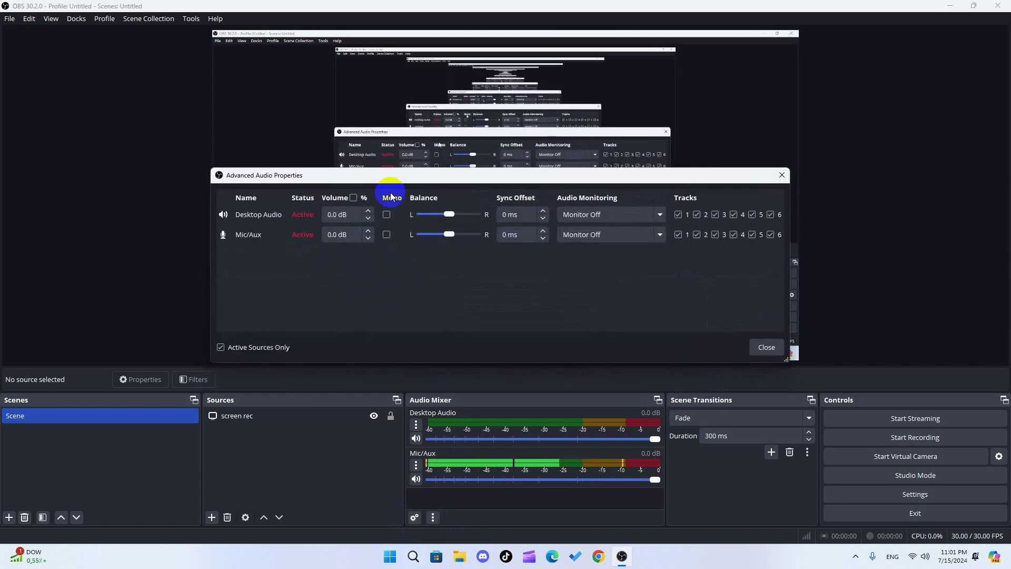
pyautogui.click(368, 231)
pyautogui.click(368, 231)
pyautogui.click(368, 232)
pyautogui.click(368, 232)
pyautogui.click(367, 231)
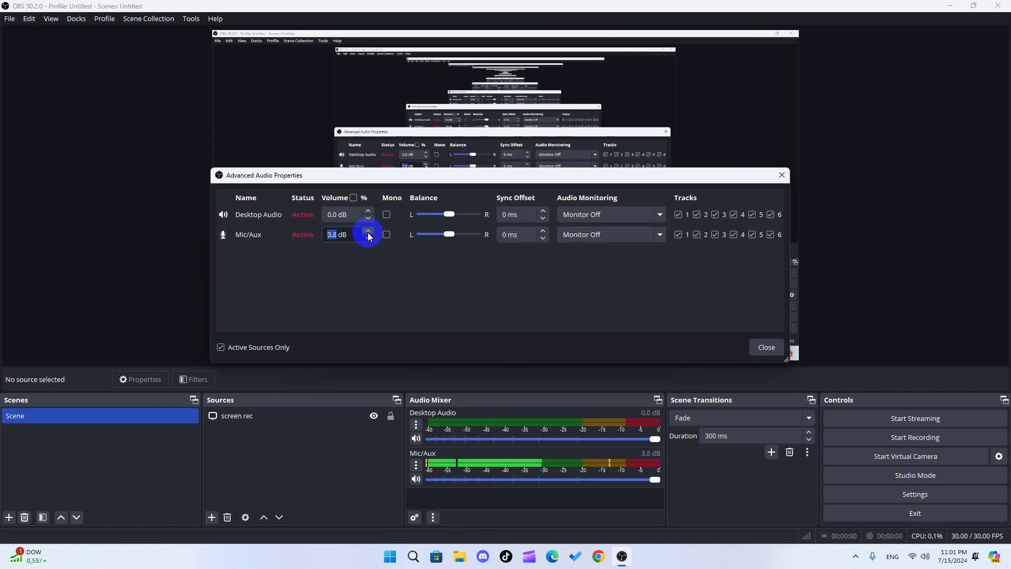
pyautogui.click(368, 232)
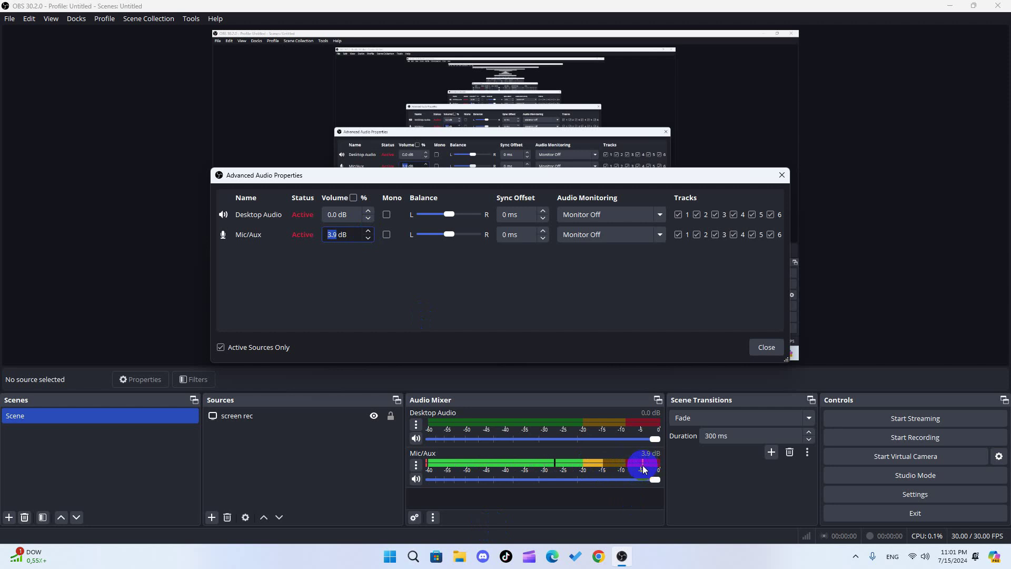
pyautogui.click(368, 231)
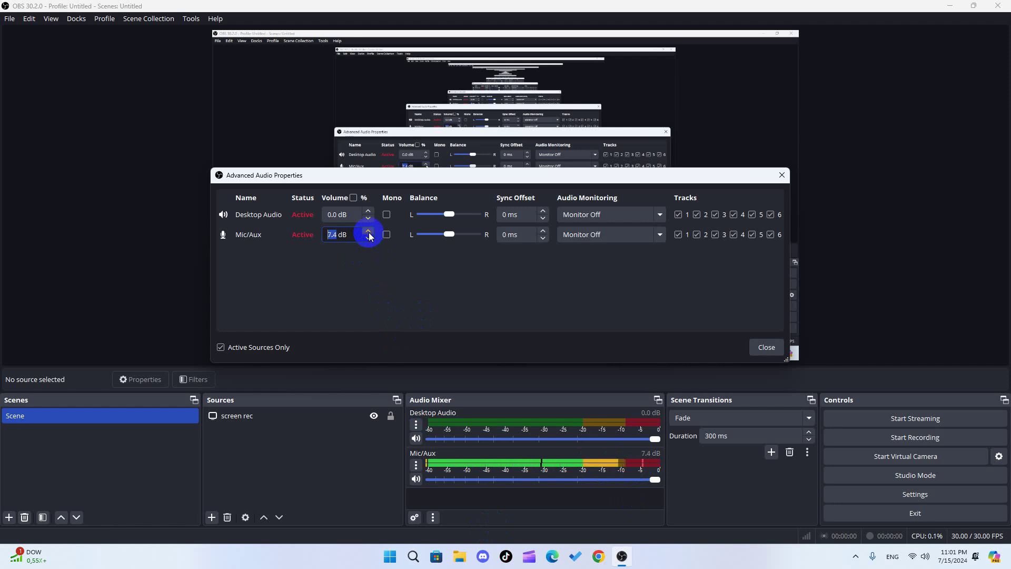
pyautogui.click(368, 231)
pyautogui.click(368, 231)
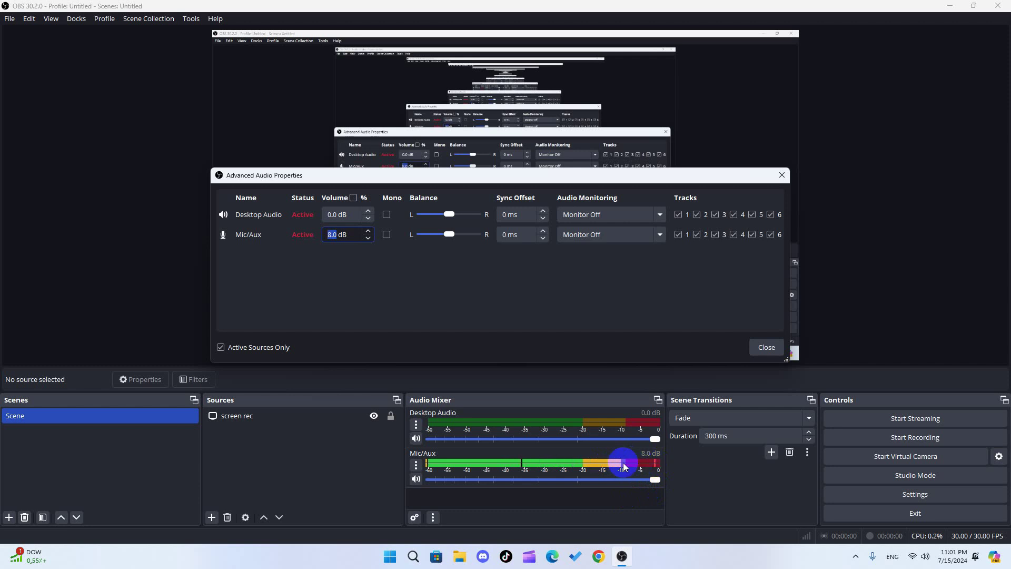
# Lower the Mic/Aux volume to 6.0 dB and close the Advanced Audio Properties
pyautogui.click(368, 238)
pyautogui.click(367, 238)
pyautogui.click(368, 238)
pyautogui.click(367, 238)
pyautogui.click(368, 238)
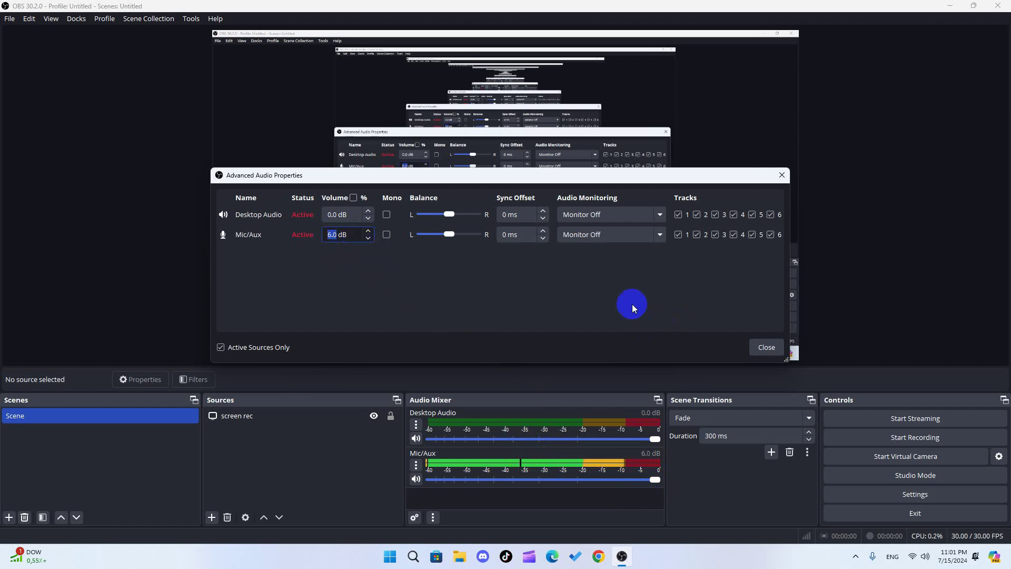
pyautogui.click(335, 235)
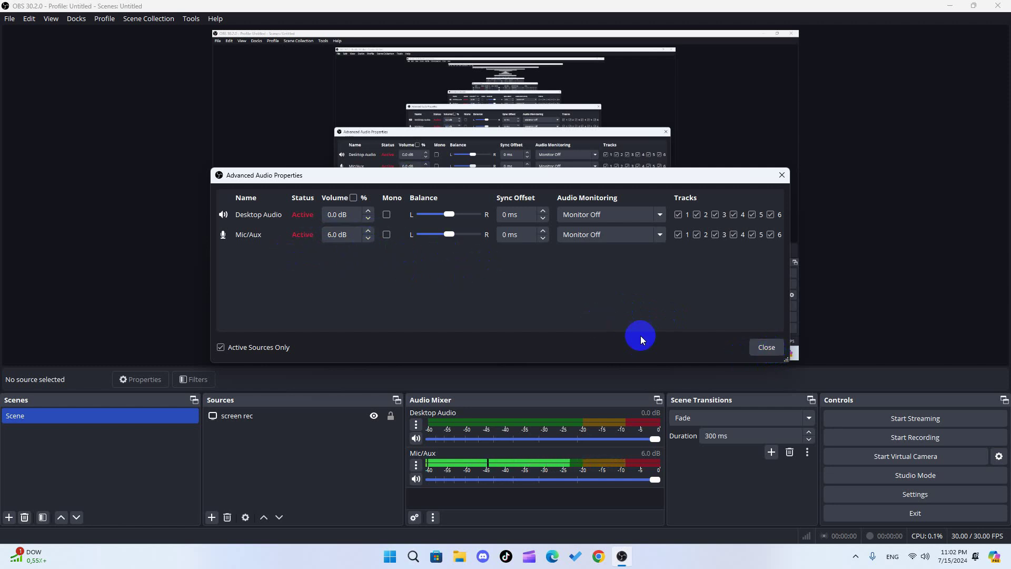
pyautogui.click(763, 352)
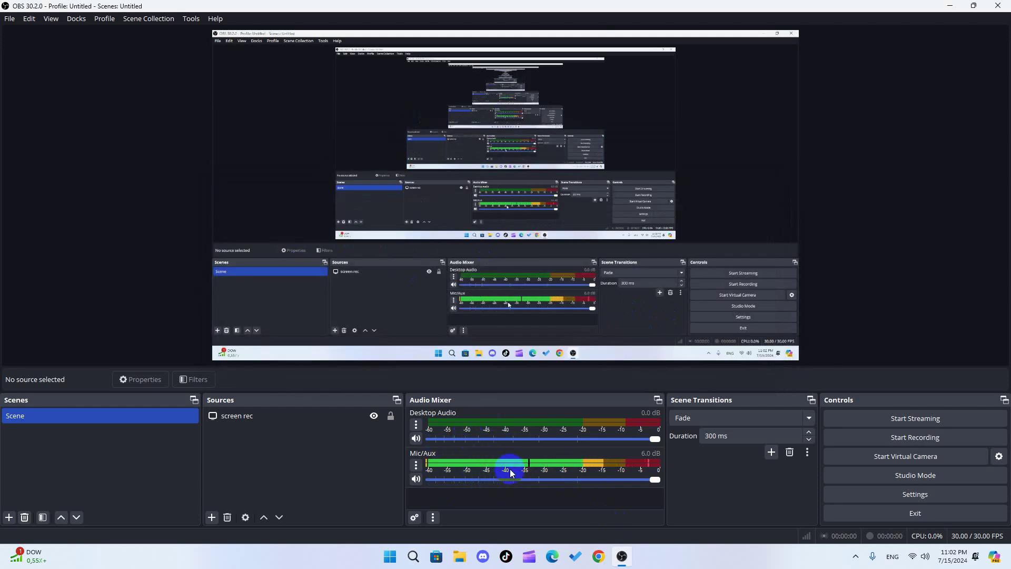
# Start recording the screen and minimize the OBS window to show the desktop
pyautogui.click(915, 440)
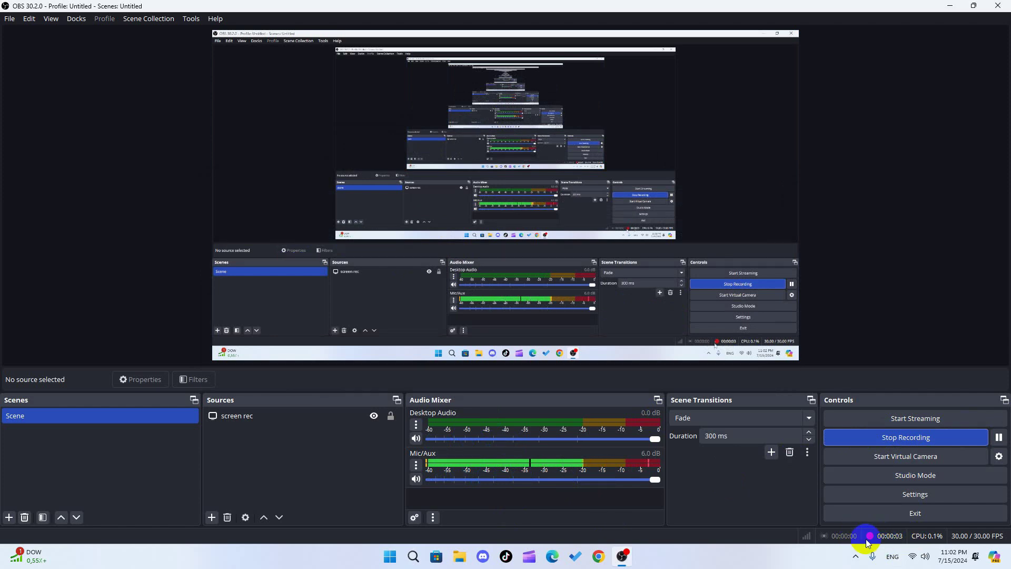
pyautogui.click(950, 6)
pyautogui.rightClick(551, 138)
pyautogui.click(599, 170)
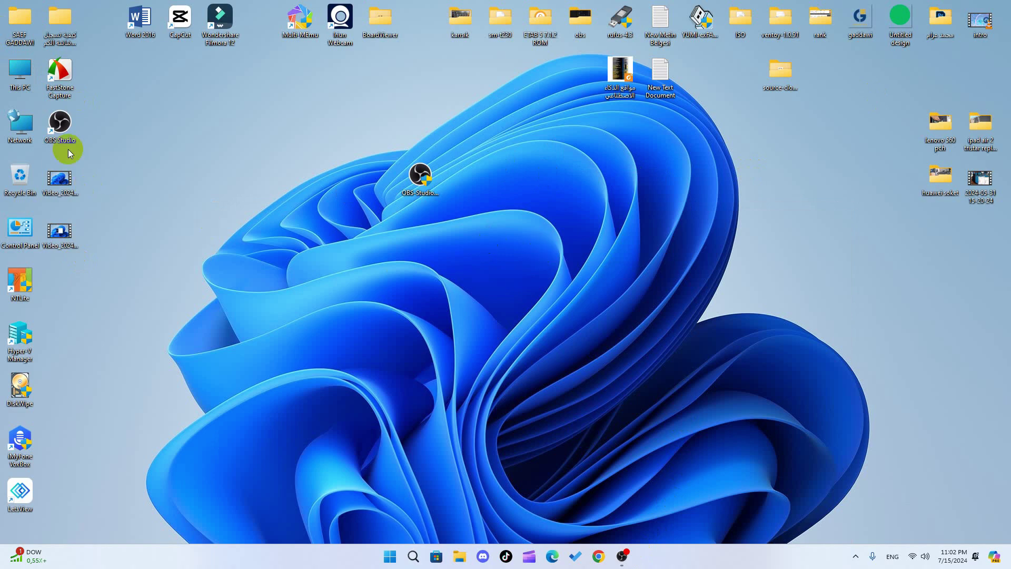
# Open and close This PC and the Chrome browser as sample activity for the running screen recording
pyautogui.doubleClick(17, 90)
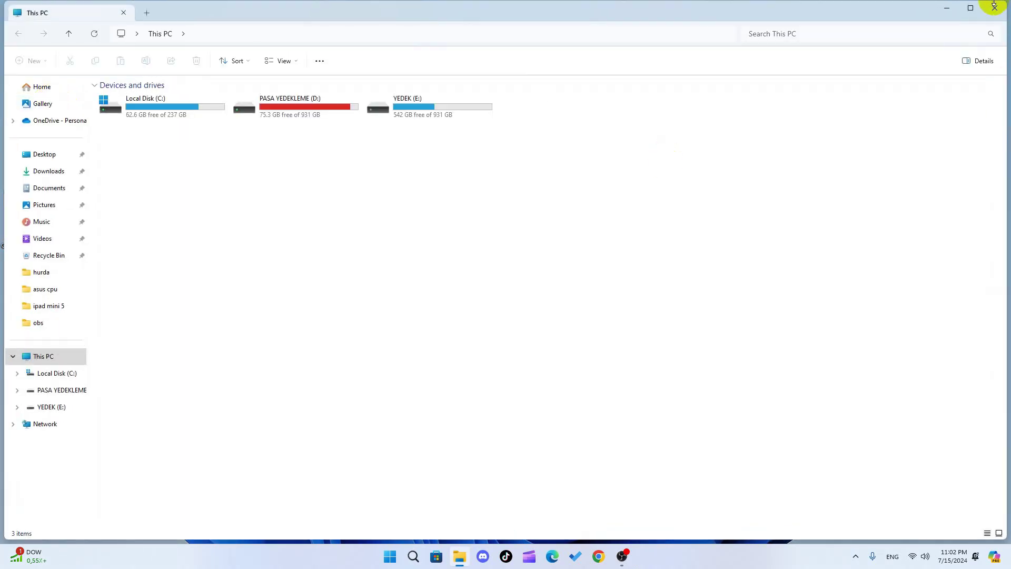
pyautogui.click(992, 7)
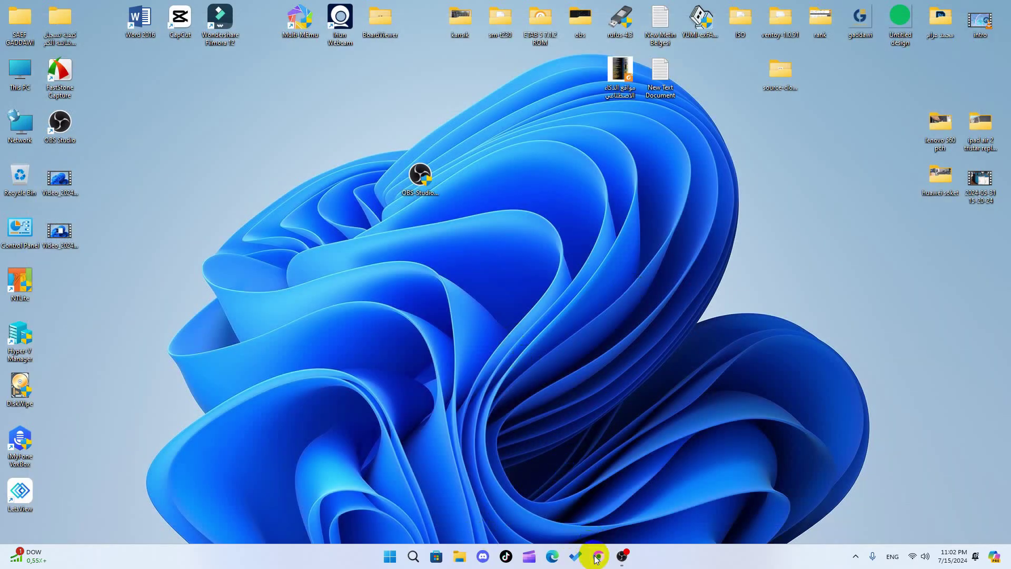
pyautogui.click(598, 556)
pyautogui.click(999, 10)
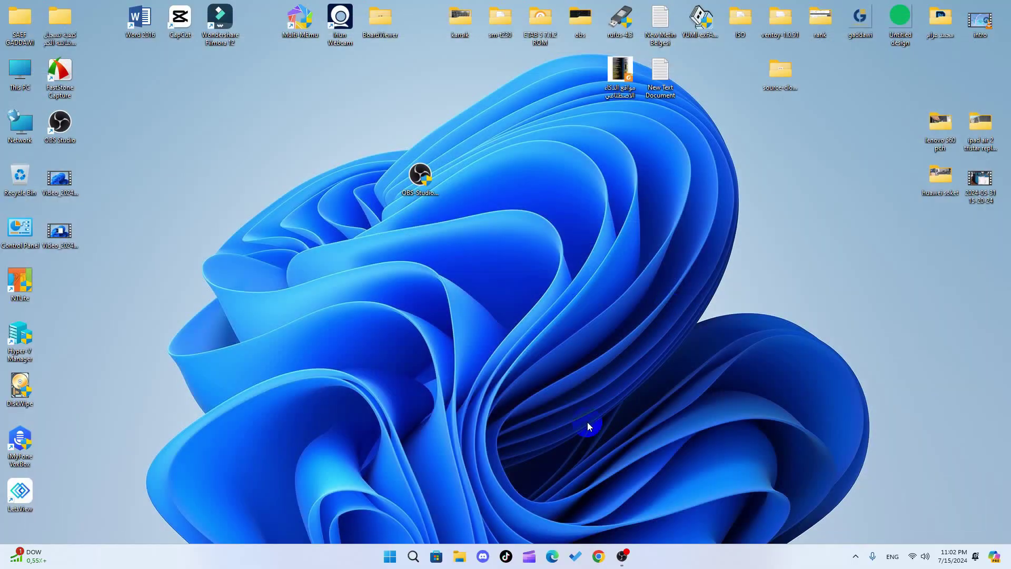
# Switch back to OBS Studio, stop the running screen recording and exit the program
pyautogui.click(622, 556)
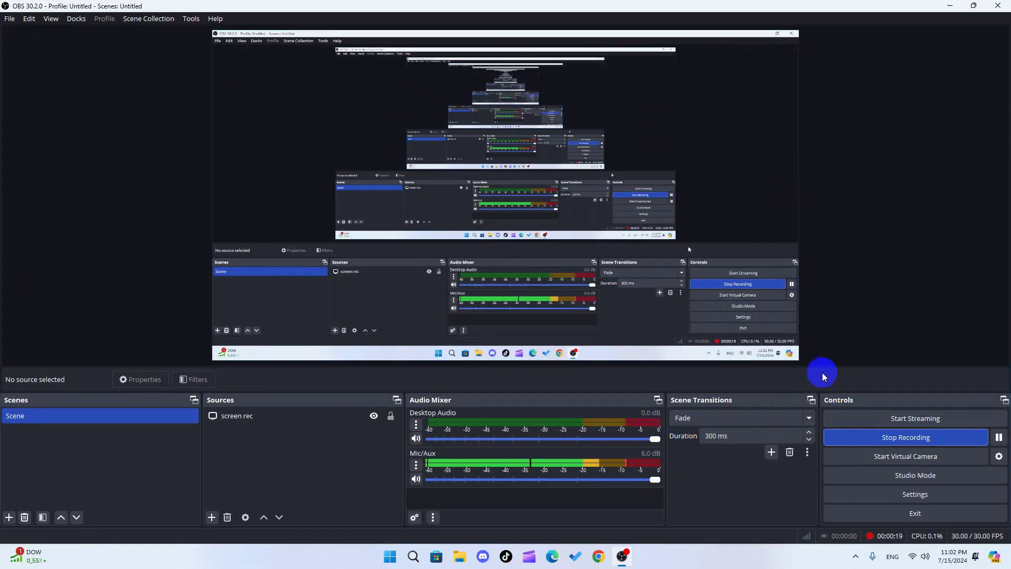
pyautogui.click(896, 438)
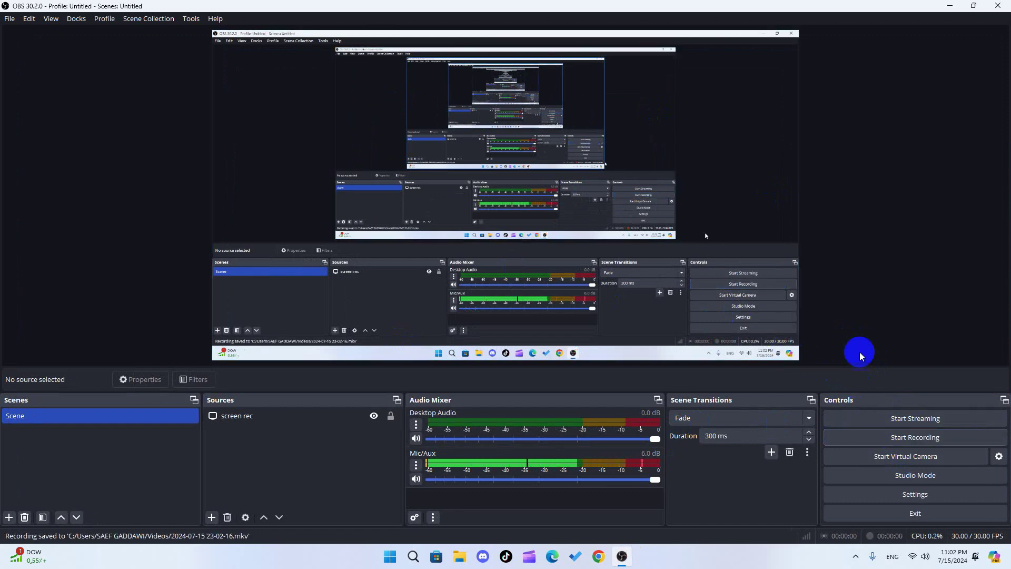
pyautogui.click(891, 566)
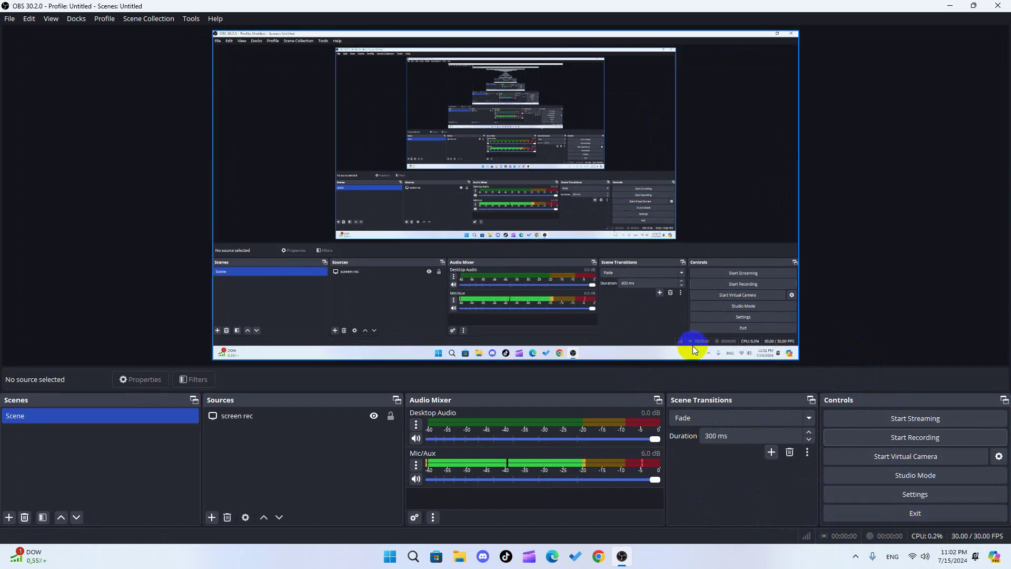
pyautogui.click(903, 508)
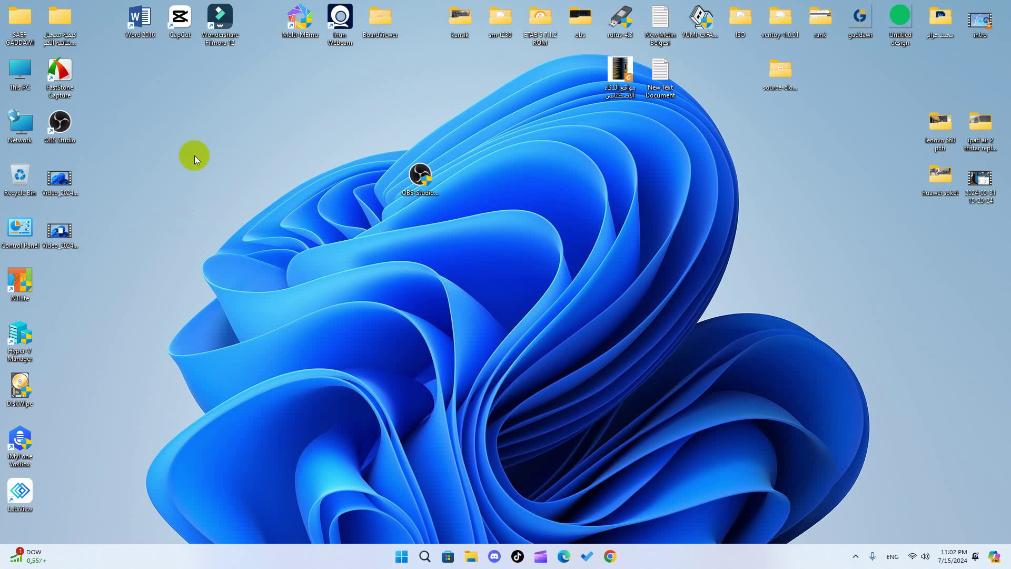
pyautogui.doubleClick(20, 19)
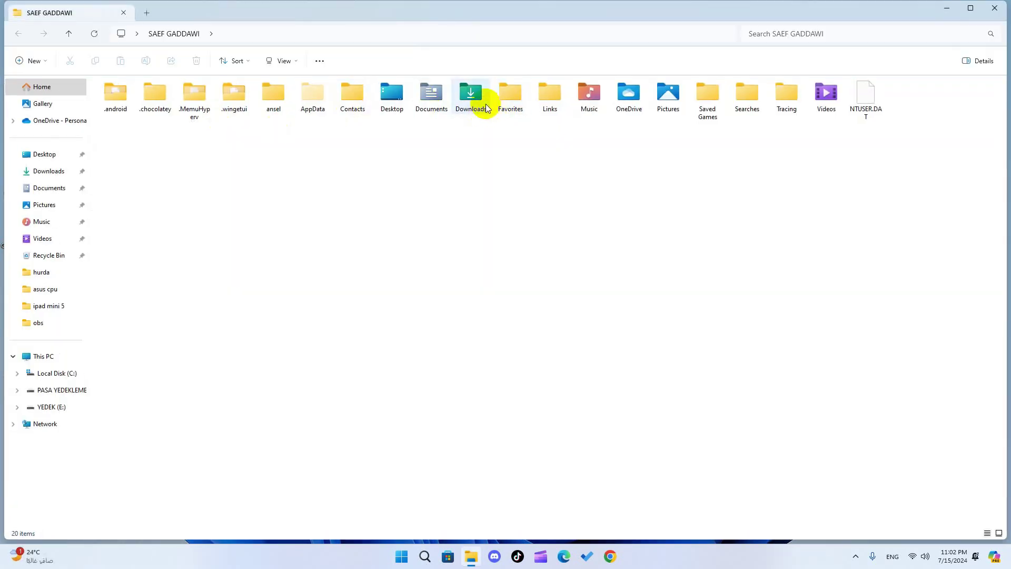
pyautogui.doubleClick(829, 98)
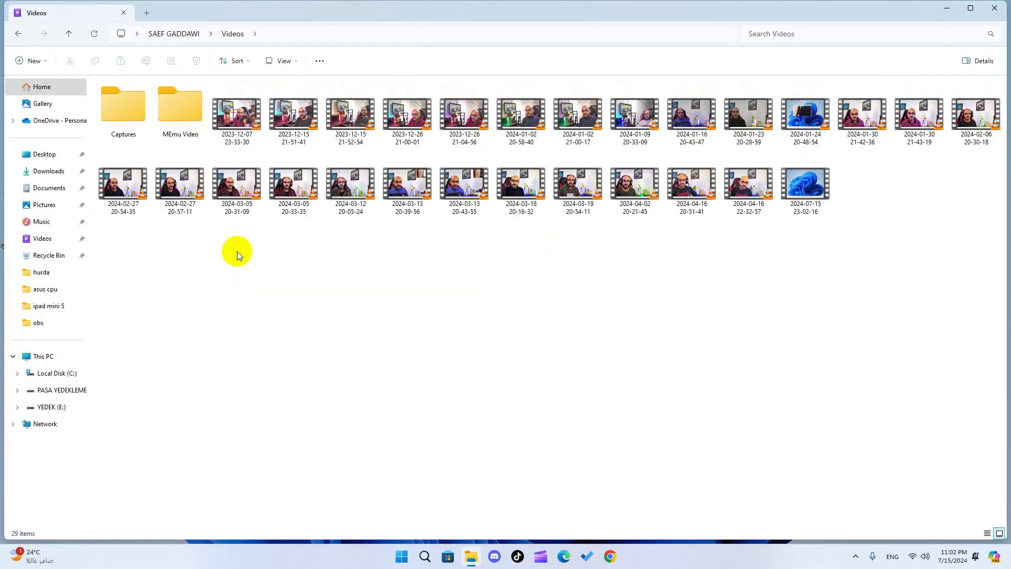
pyautogui.doubleClick(805, 185)
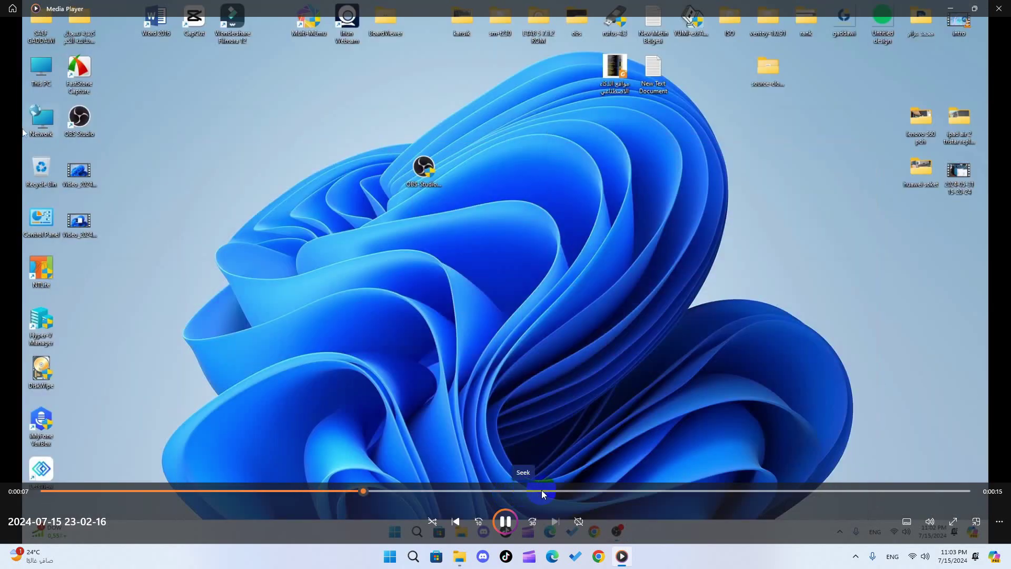
pyautogui.click(575, 490)
pyautogui.click(619, 490)
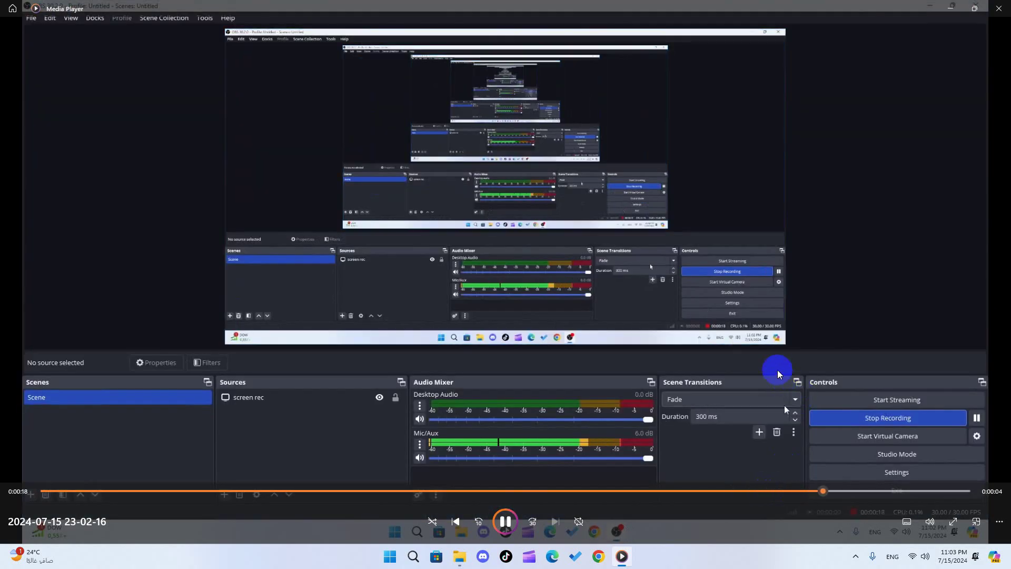